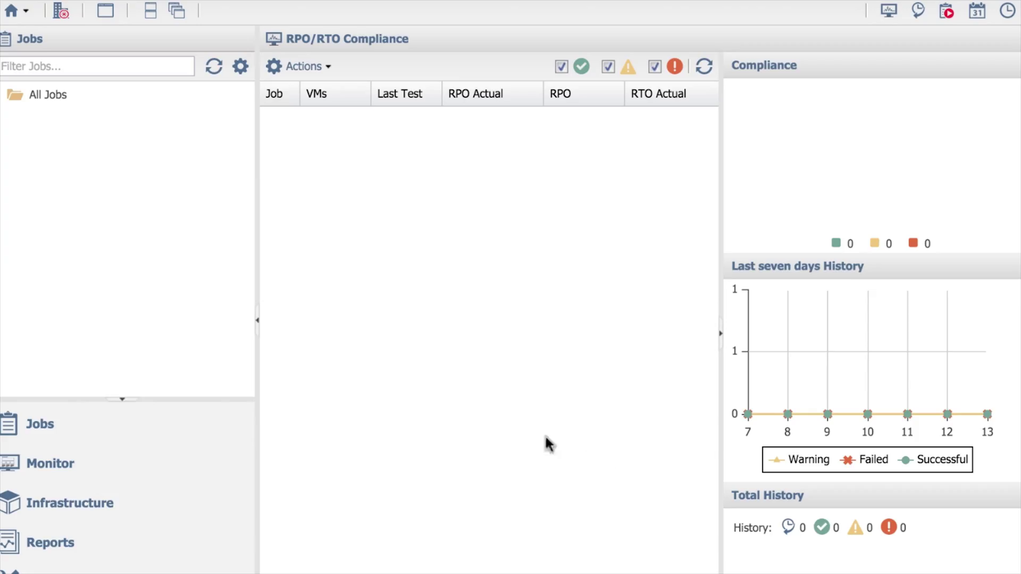
- From the Infrastructure servers list, start adding a new VMware vSphere server
click(63, 512)
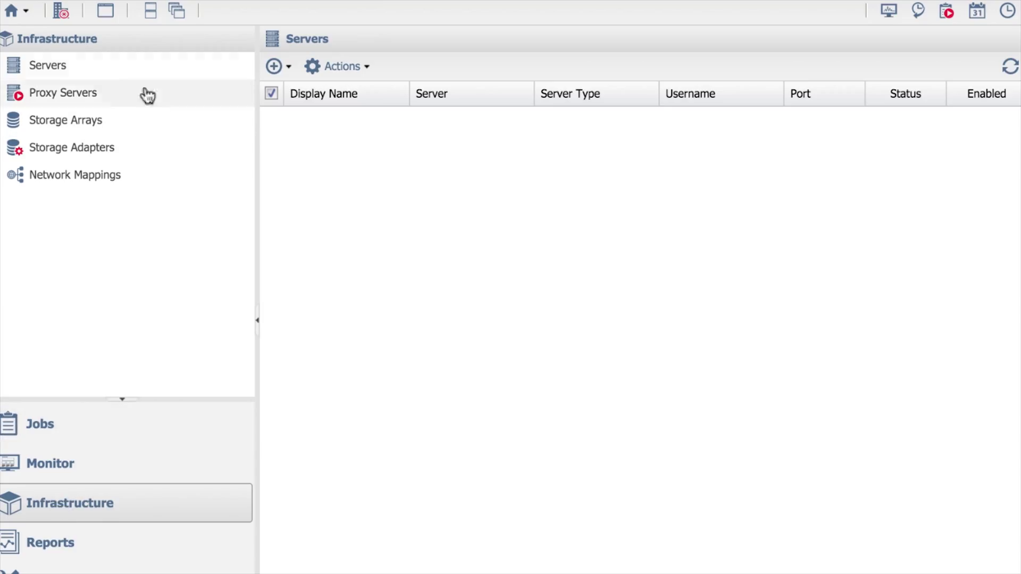
click(49, 72)
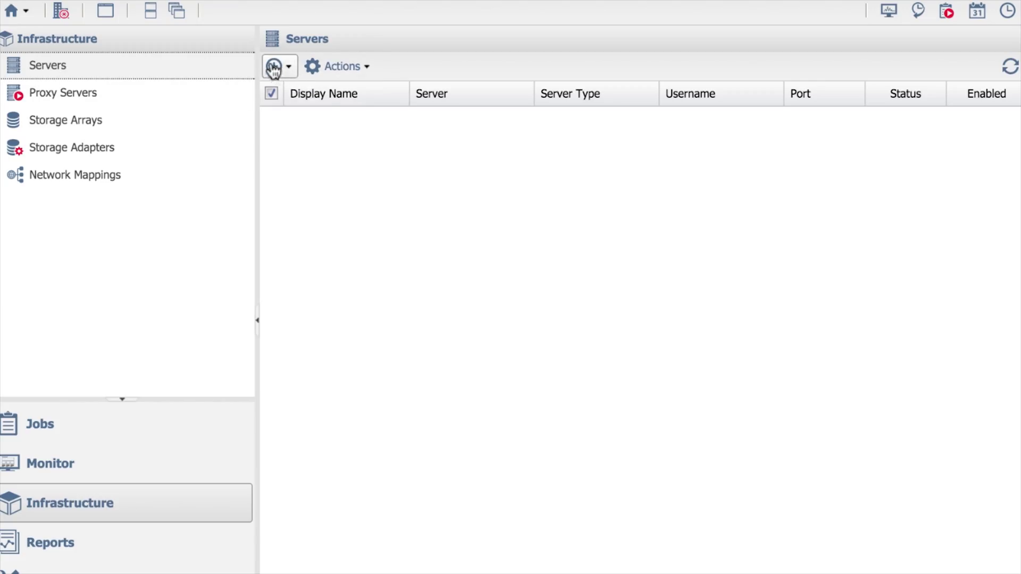
click(293, 70)
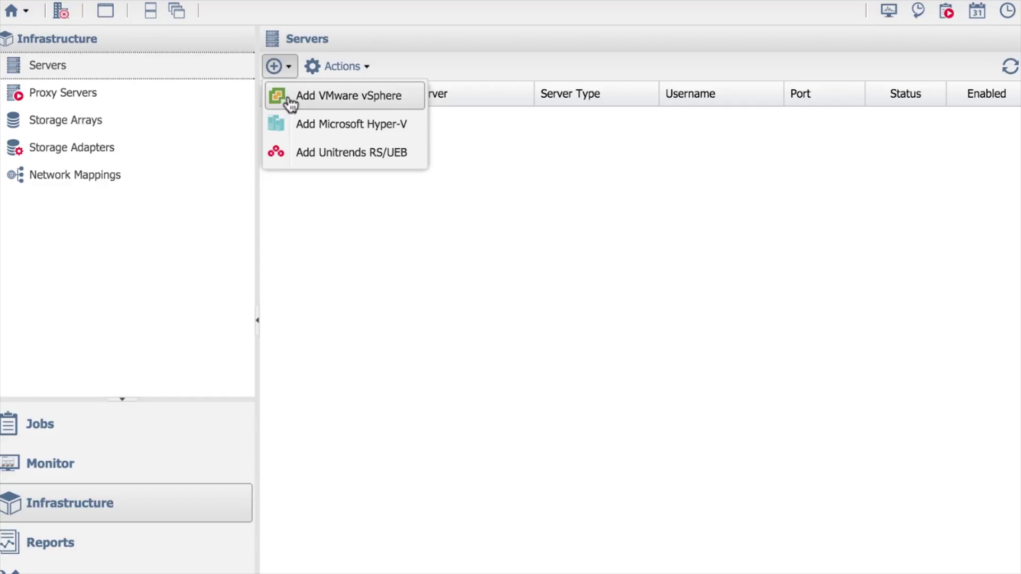
click(288, 96)
- Enter display name vCenterProd, address 192.168.1.4, username root and the account password
click(420, 155)
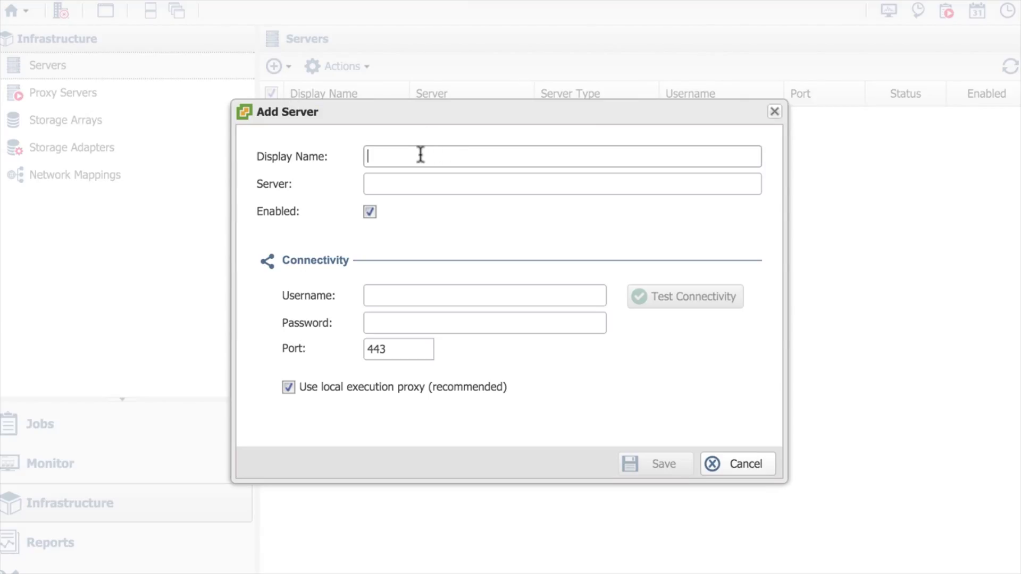
text(V)
key(BackSpace)
text(vCenterProd)
key(Tab)
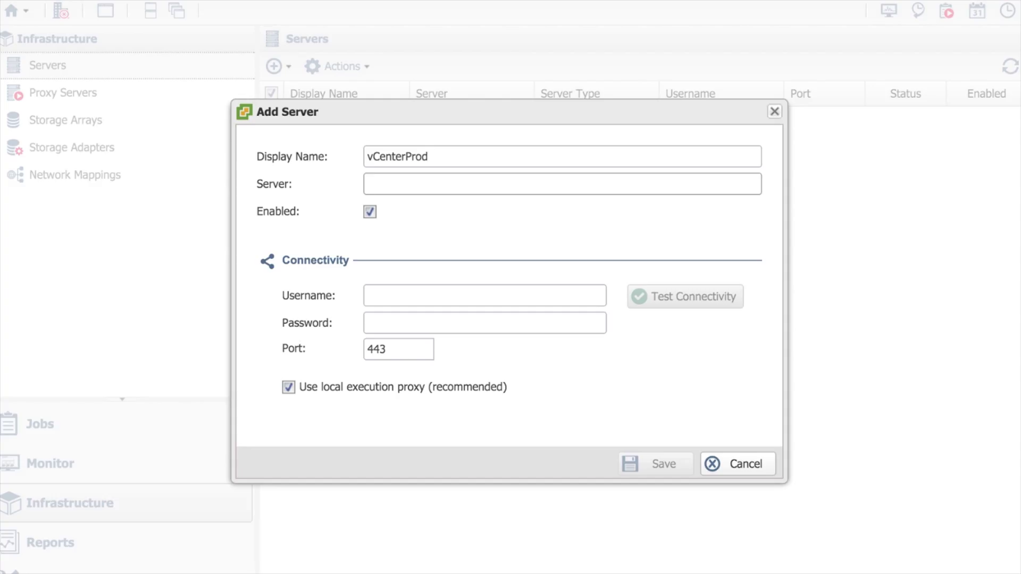
text(192.168.1.4)
click(391, 296)
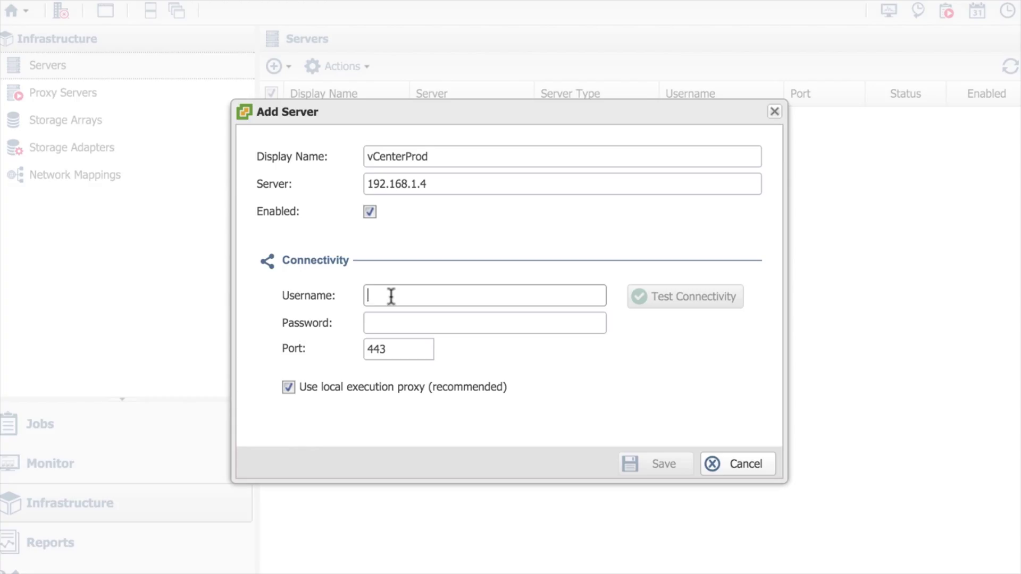
text(root)
key(Tab)
text(••••••••••••)
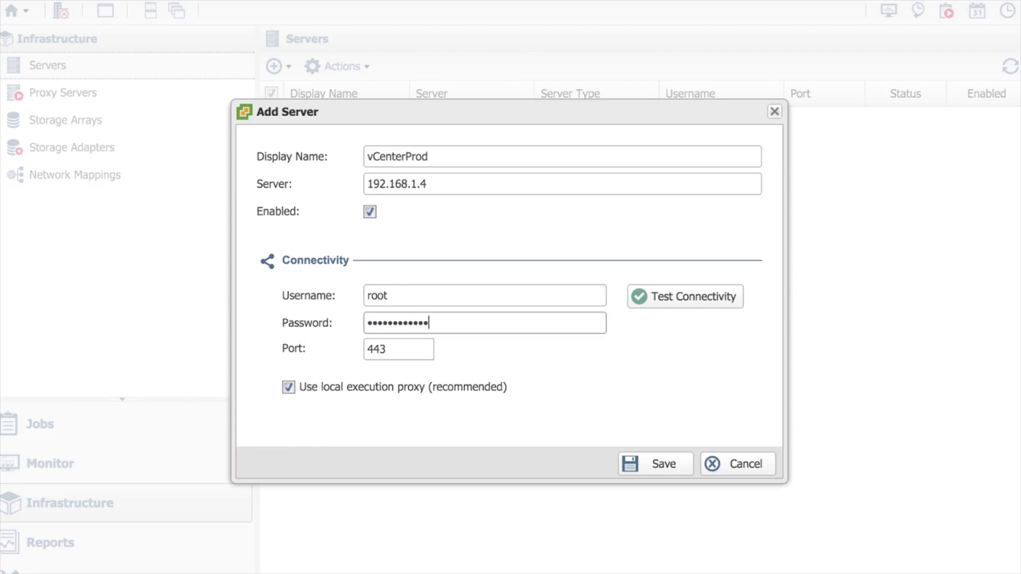
- Verify vCenterProd connects successfully and save the server
click(694, 302)
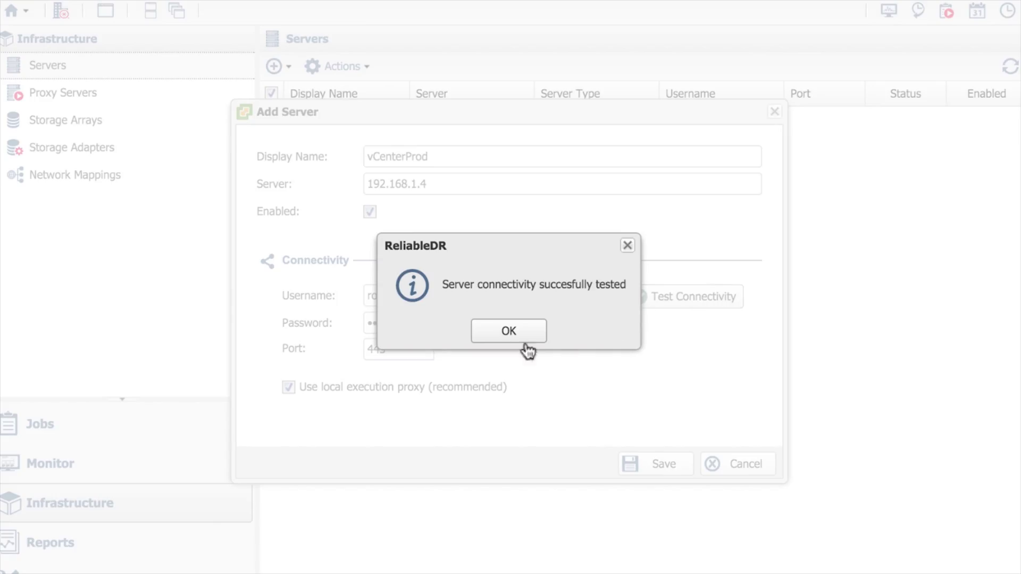
click(505, 334)
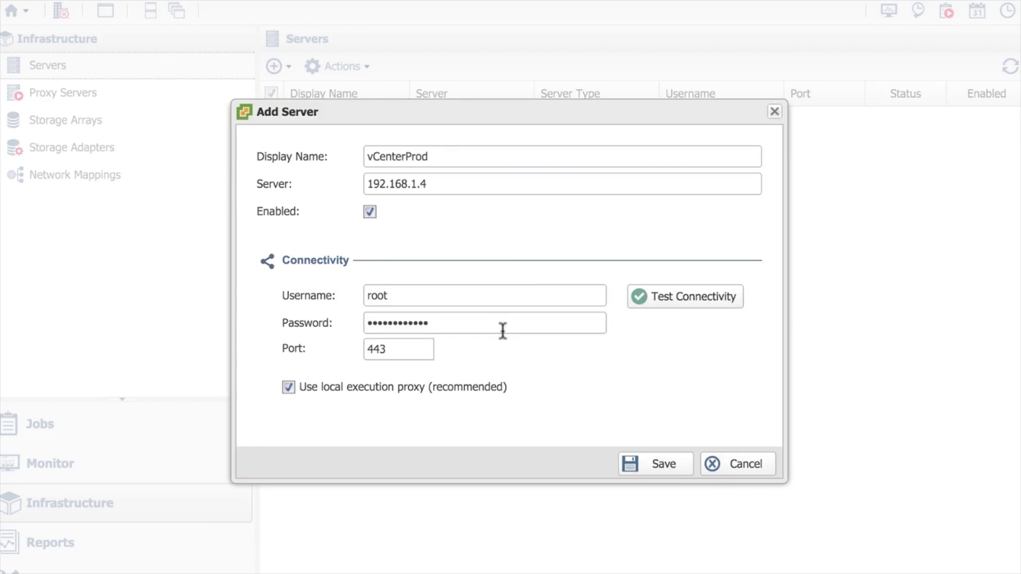
click(665, 465)
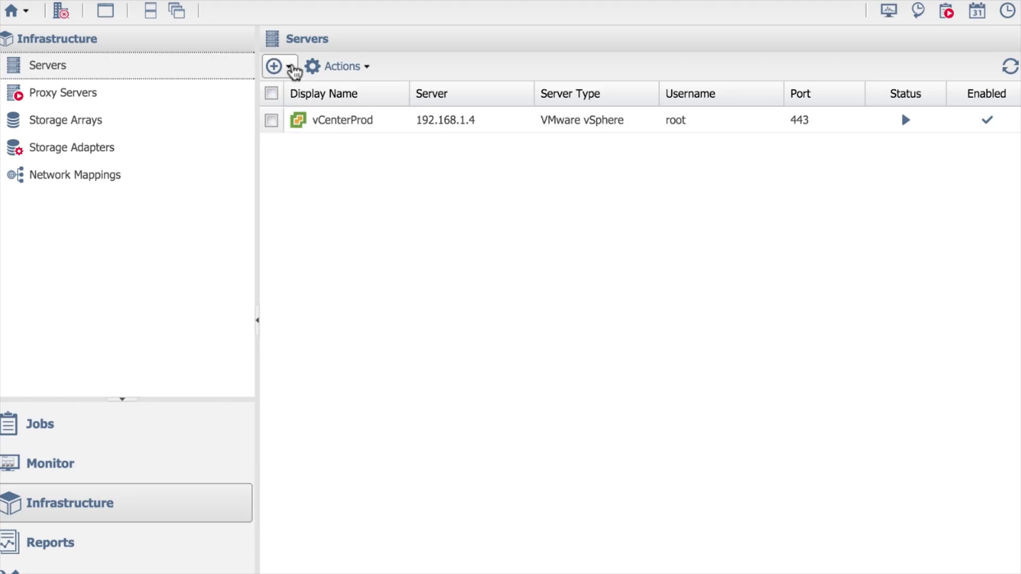
click(288, 68)
- Add a second vSphere server named vCenterDR at 192.168.1.5 with user root and its password
click(323, 96)
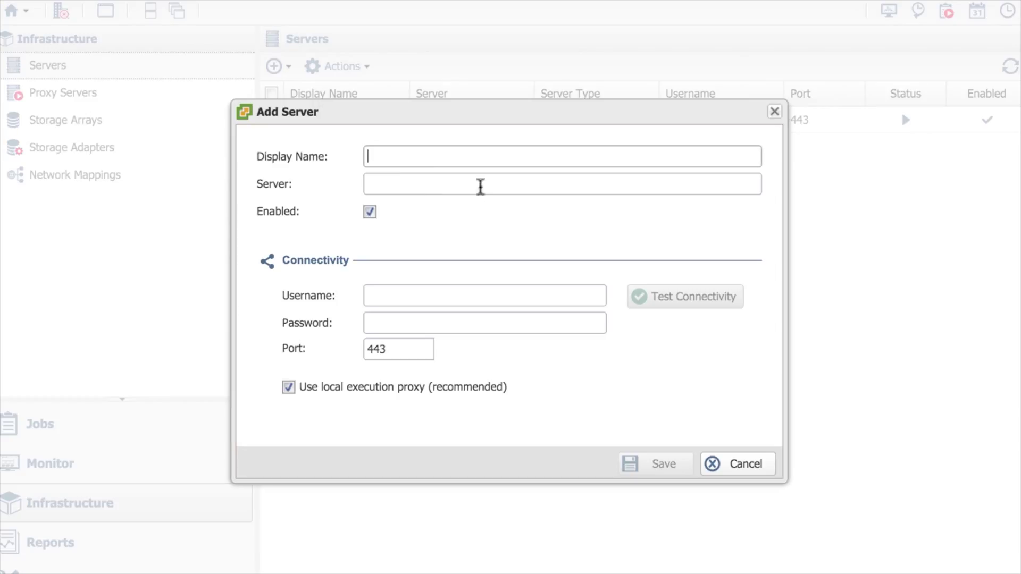
click(442, 159)
key(Tab)
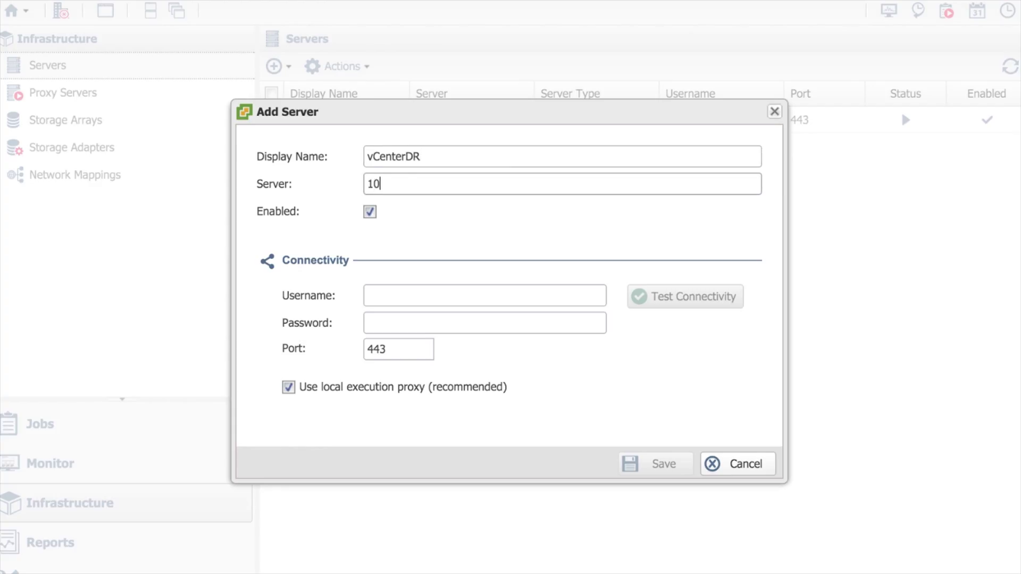
key(BackSpace)
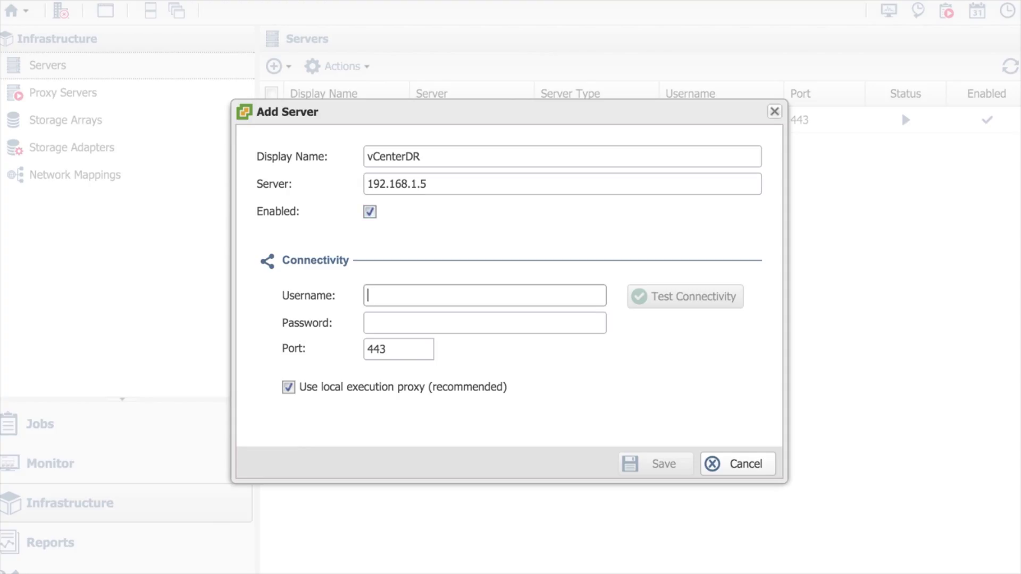
key(Tab)
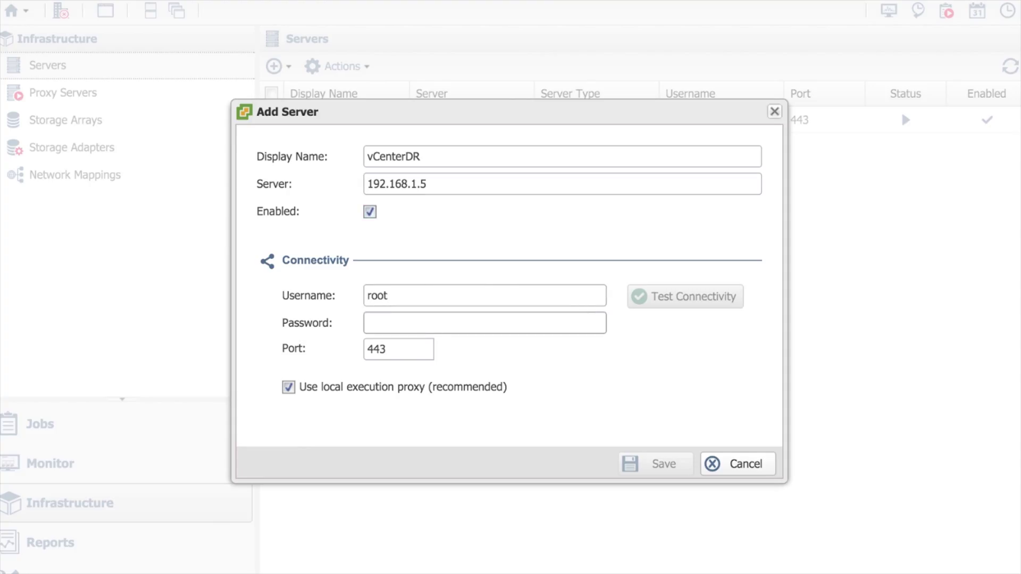
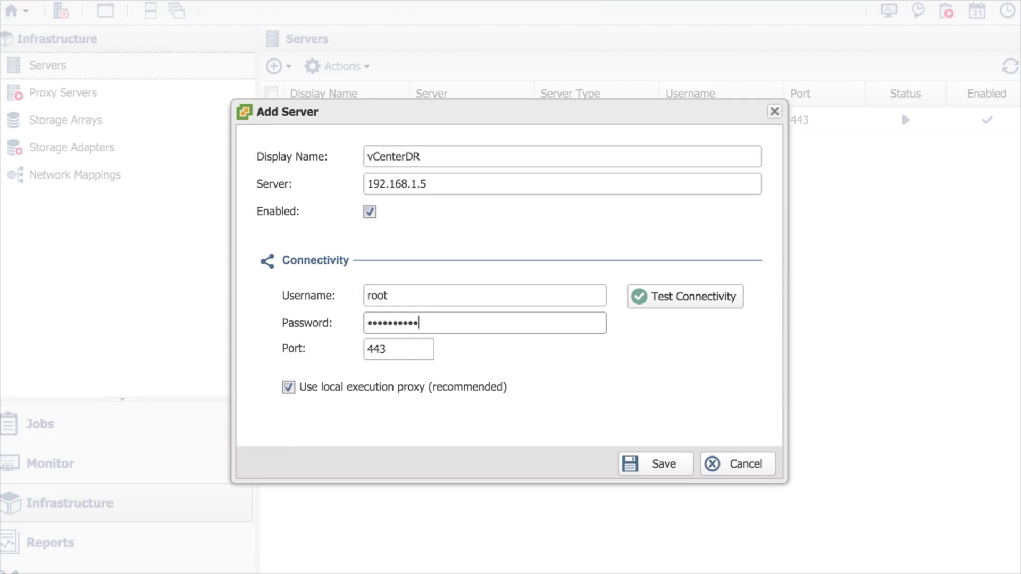
- Confirm vCenterDR connects successfully and save it to the server list
click(708, 302)
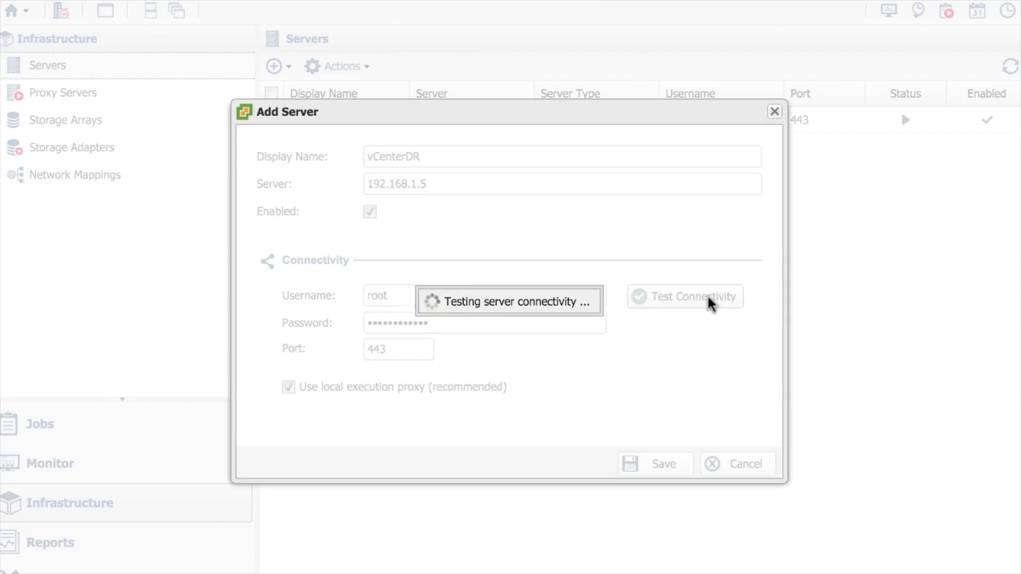
click(514, 332)
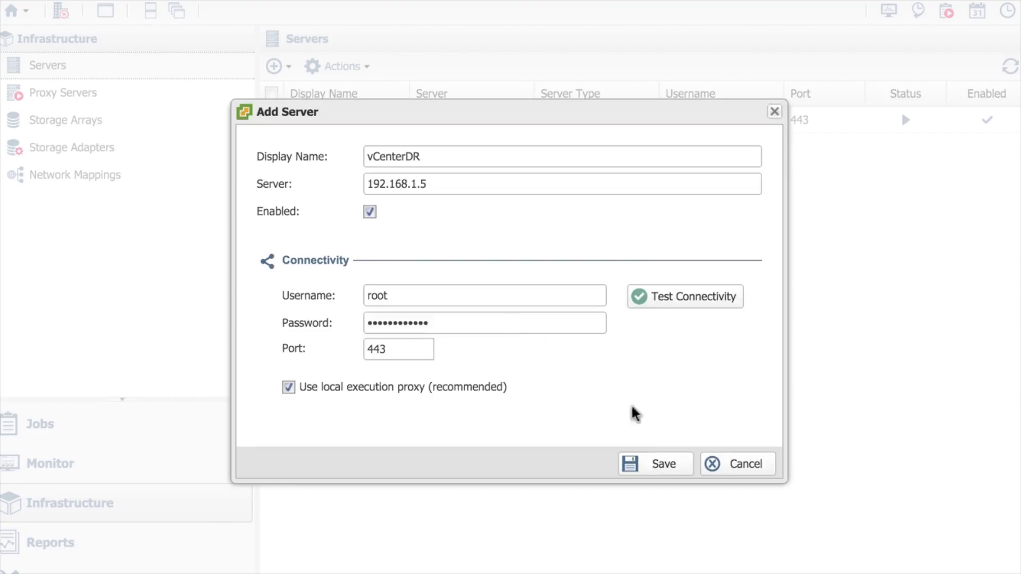
click(669, 471)
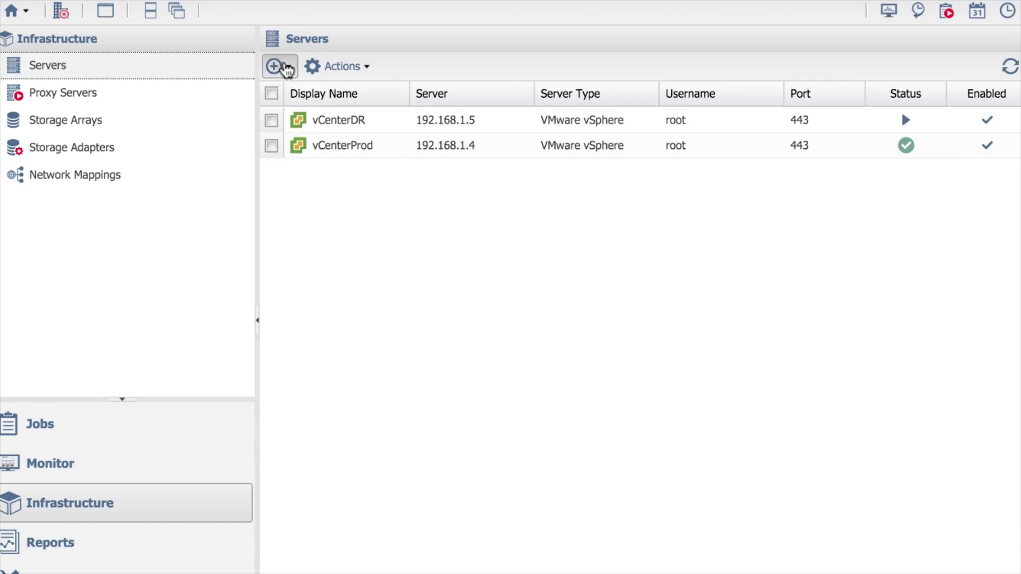
click(281, 66)
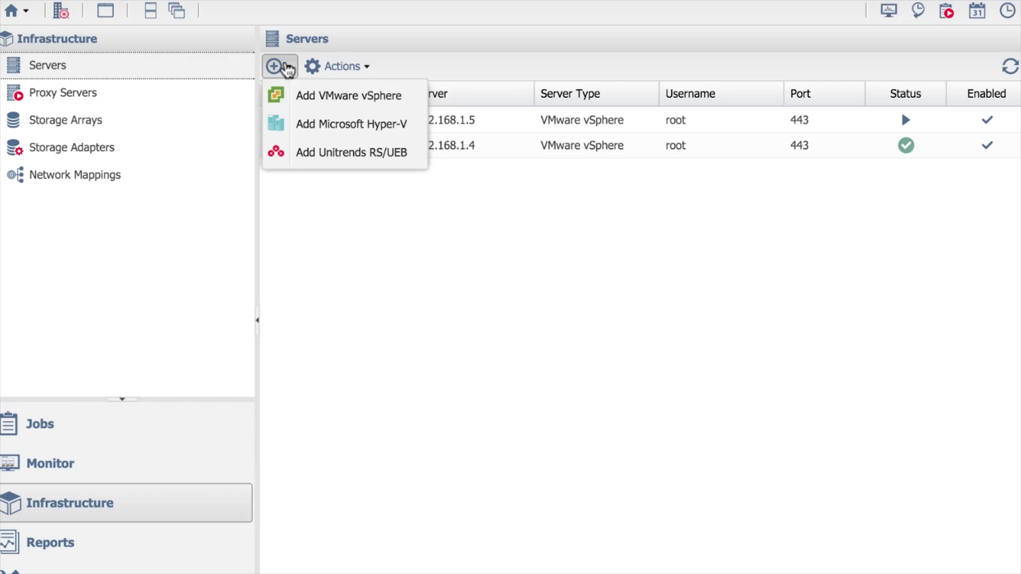
- Dismiss the add-server menu and go to the empty All Jobs list
click(500, 288)
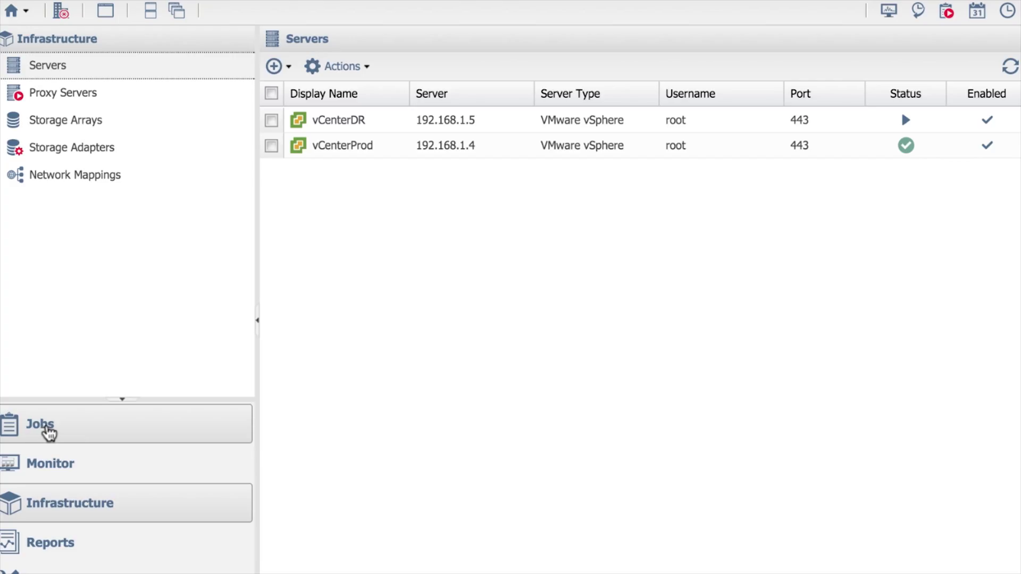
click(47, 428)
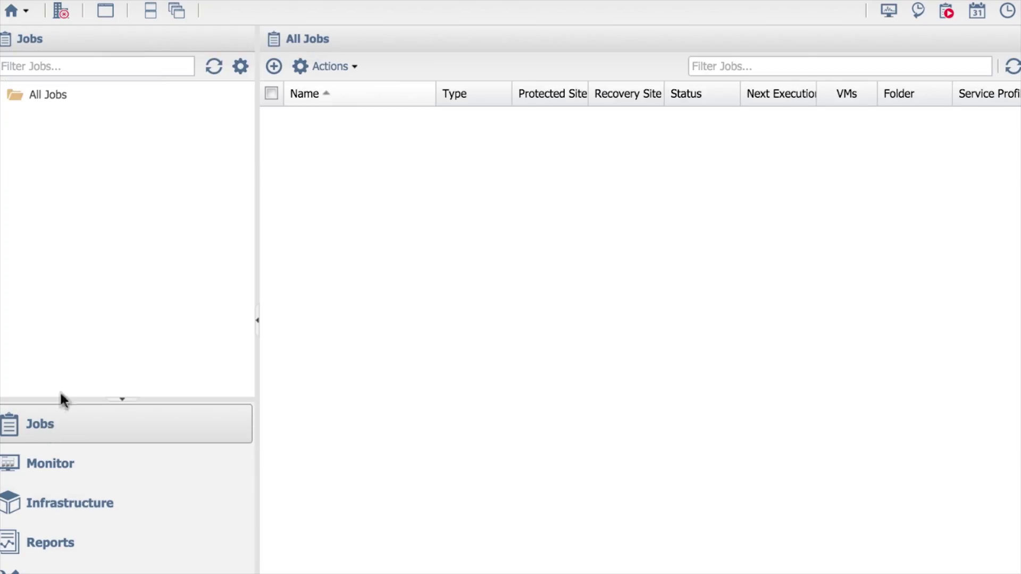
- Create a ReliableDR Replication job with vCenterProd as primary and vCenterDR as secondary server
click(53, 99)
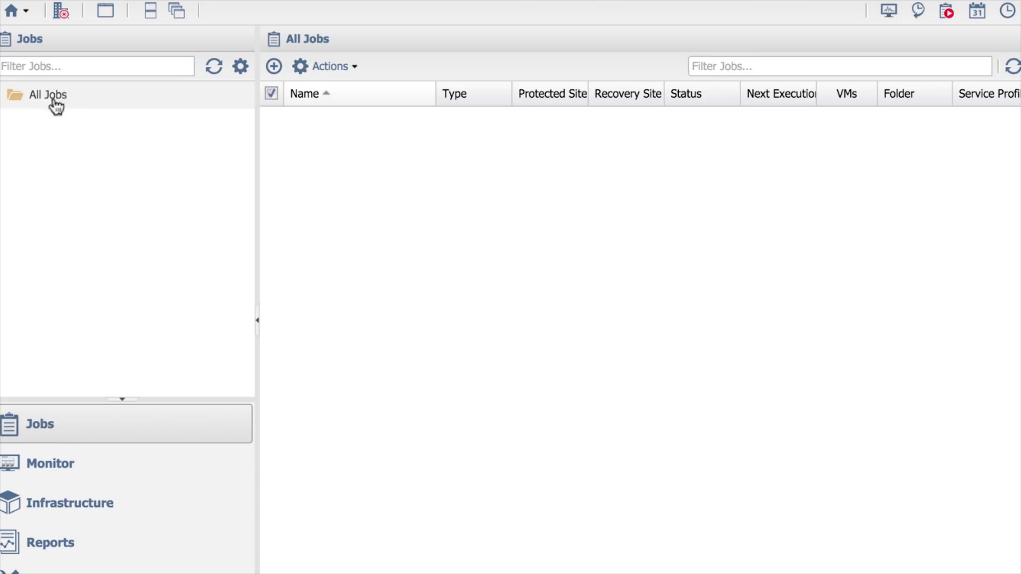
right_click(49, 97)
click(109, 113)
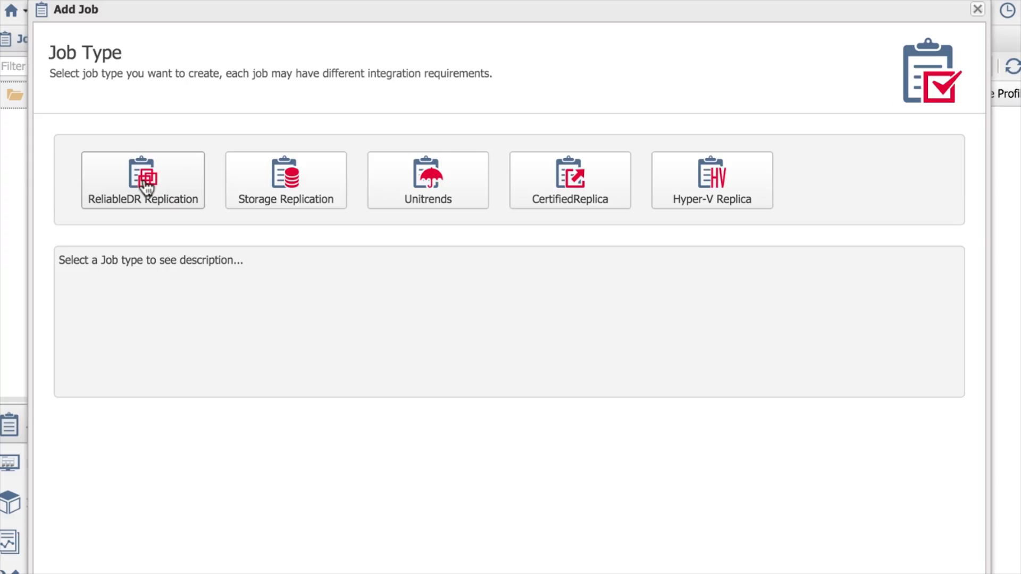
click(146, 188)
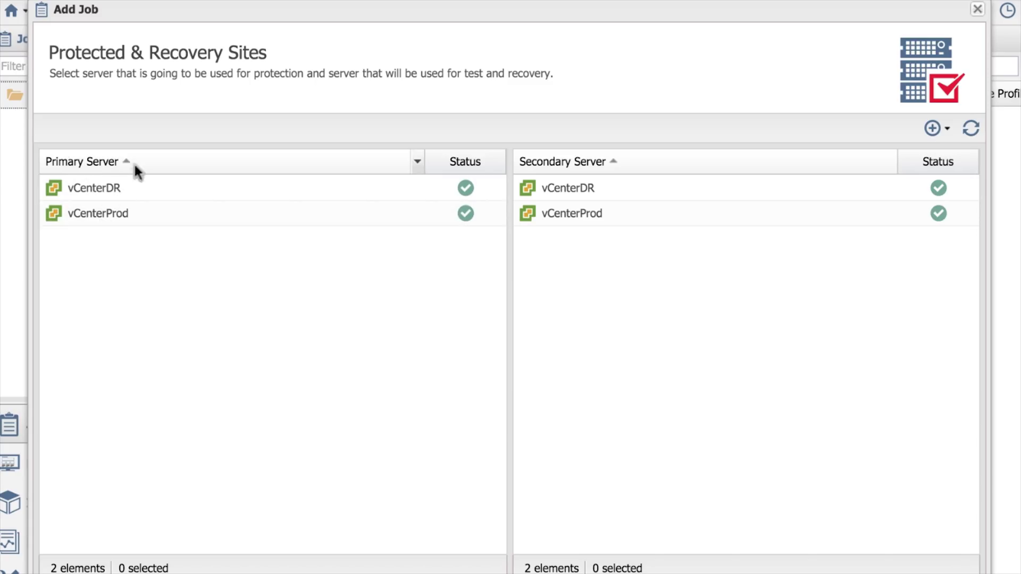
click(129, 219)
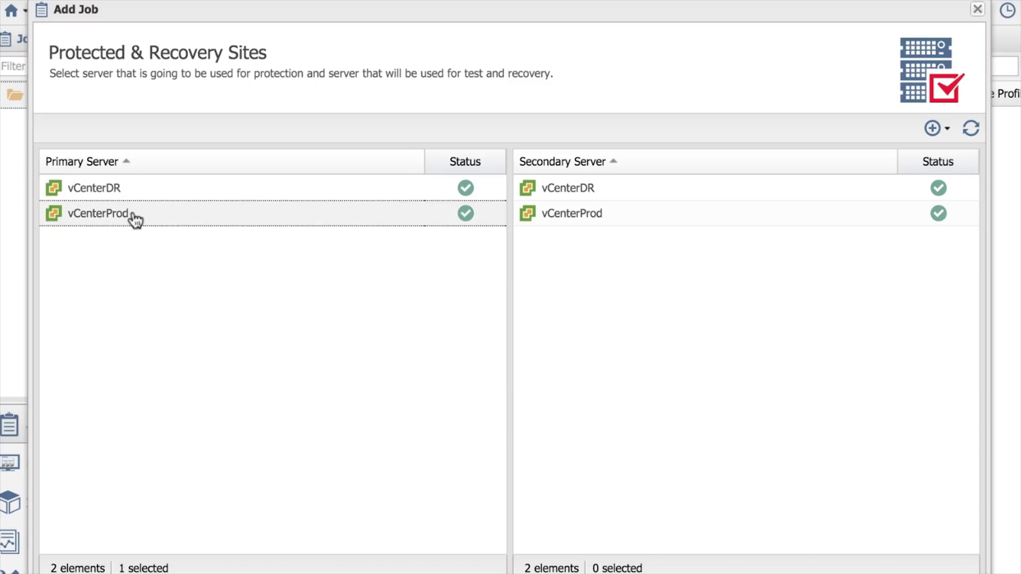
click(616, 190)
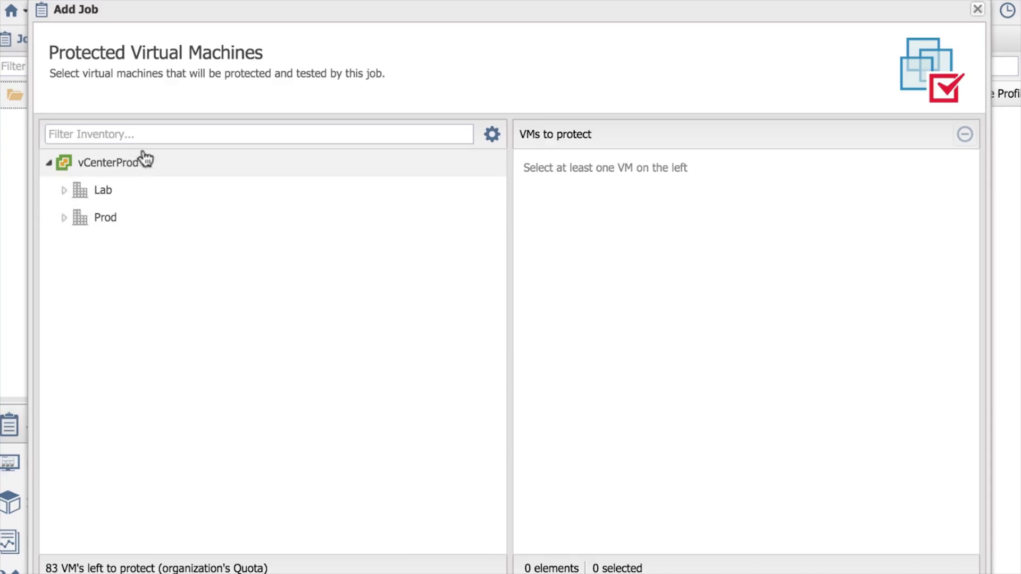
click(64, 218)
- Select Dev Server3 and Dev_Server_1 on the esxprod1 host for protection
click(81, 246)
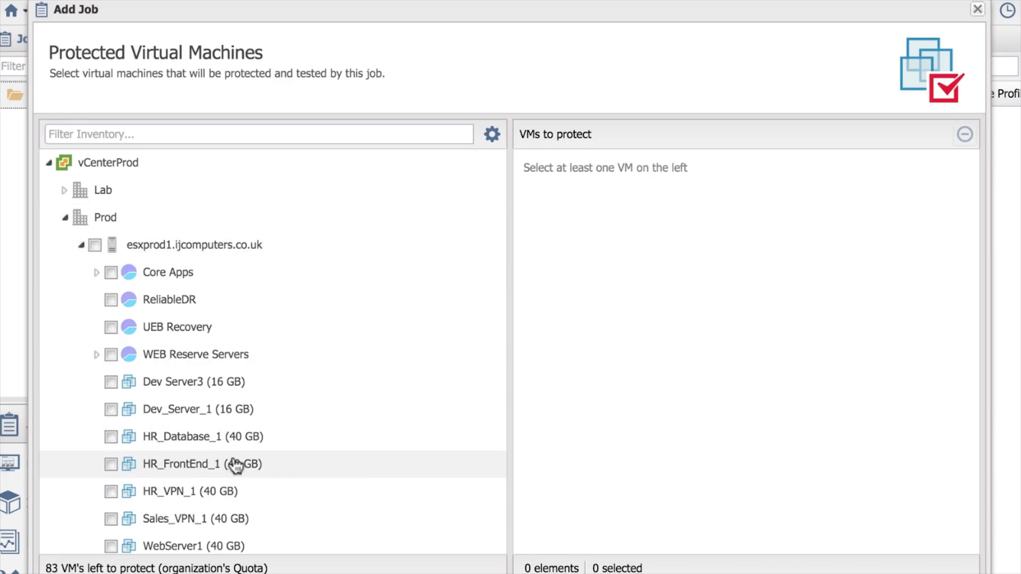
click(493, 136)
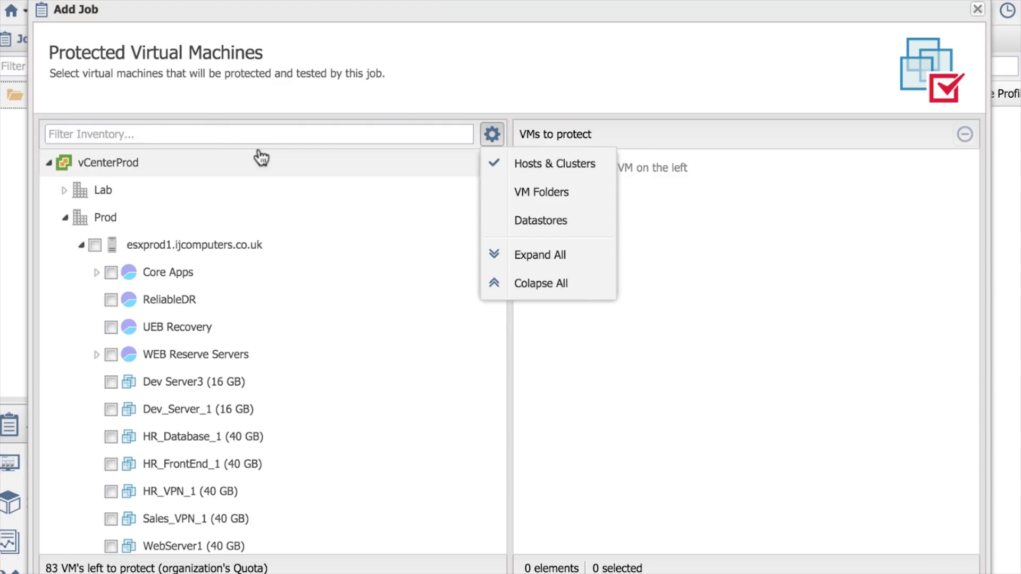
click(363, 331)
click(111, 382)
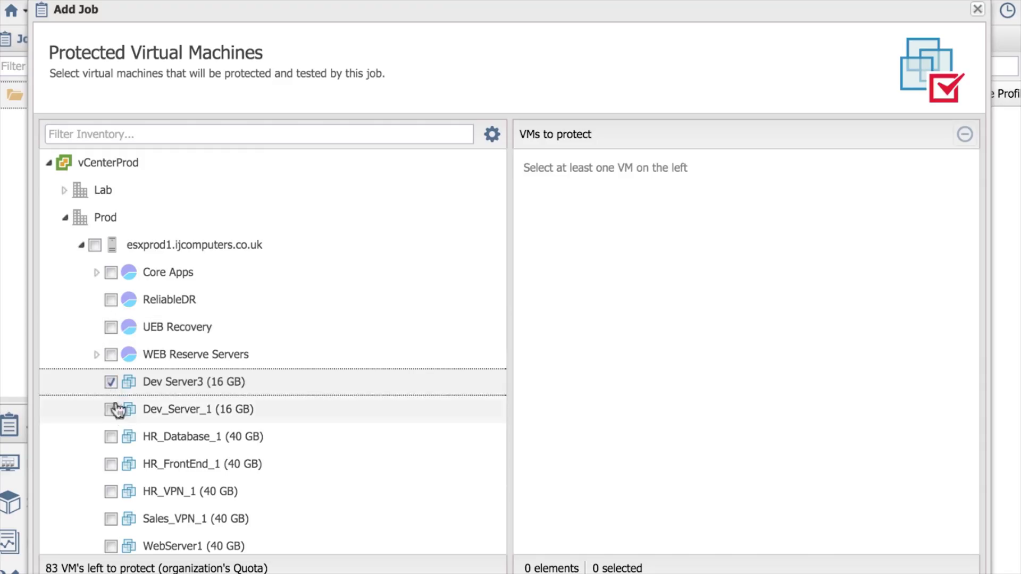
click(111, 409)
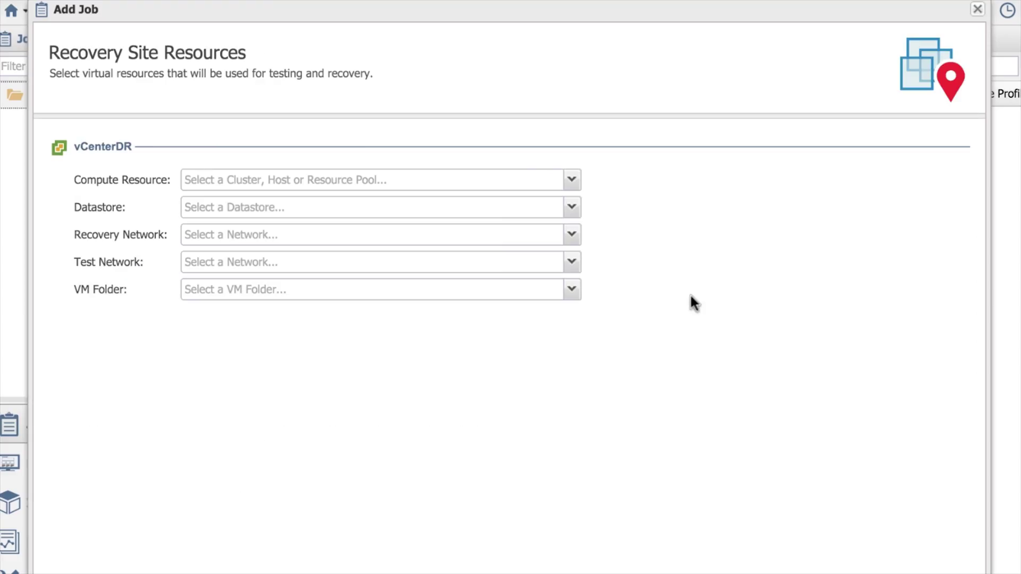
- Set the recovery compute resource to ReliableDR Tests and the datastore to Nas2
click(572, 181)
click(206, 233)
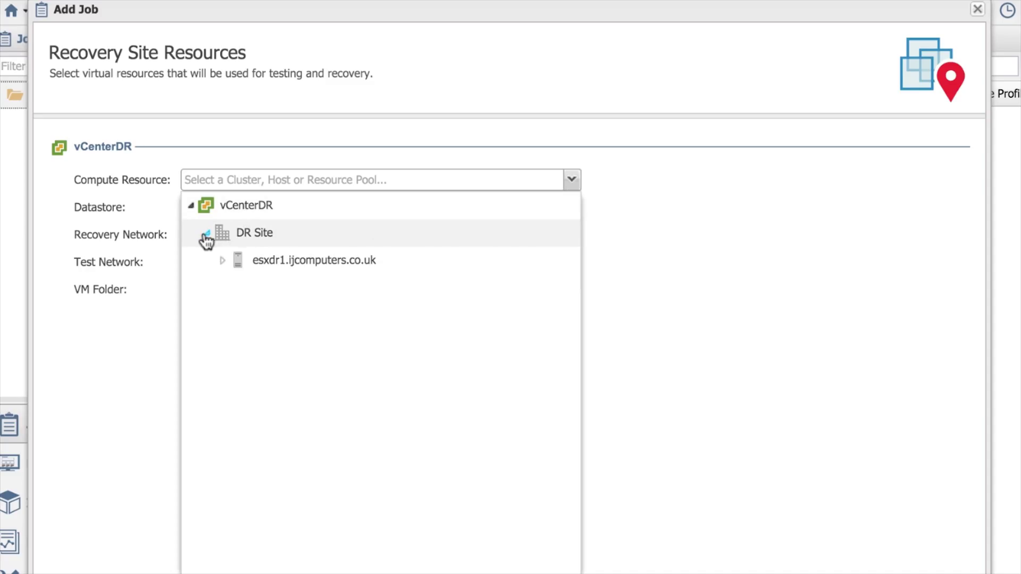
click(223, 260)
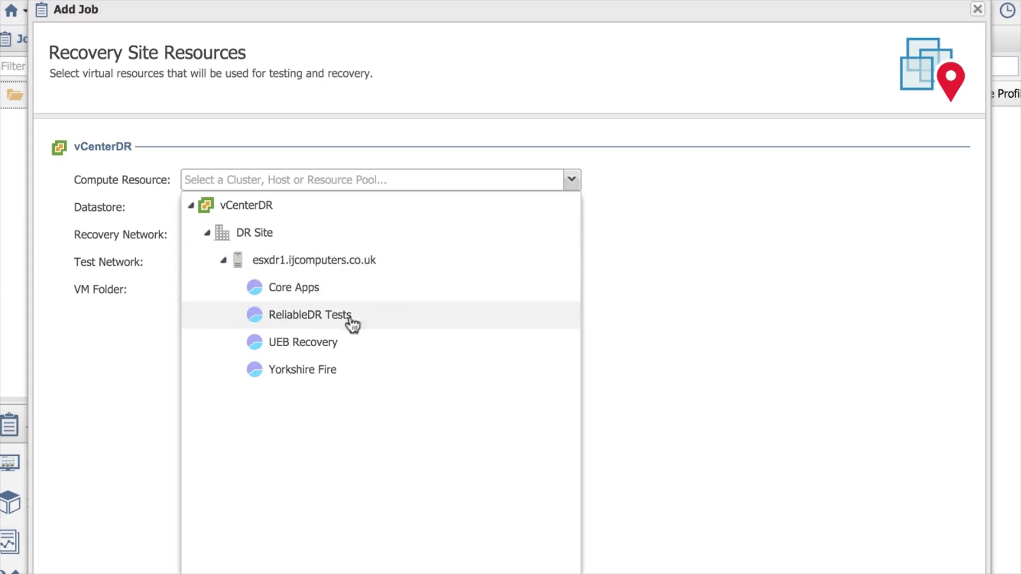
click(322, 316)
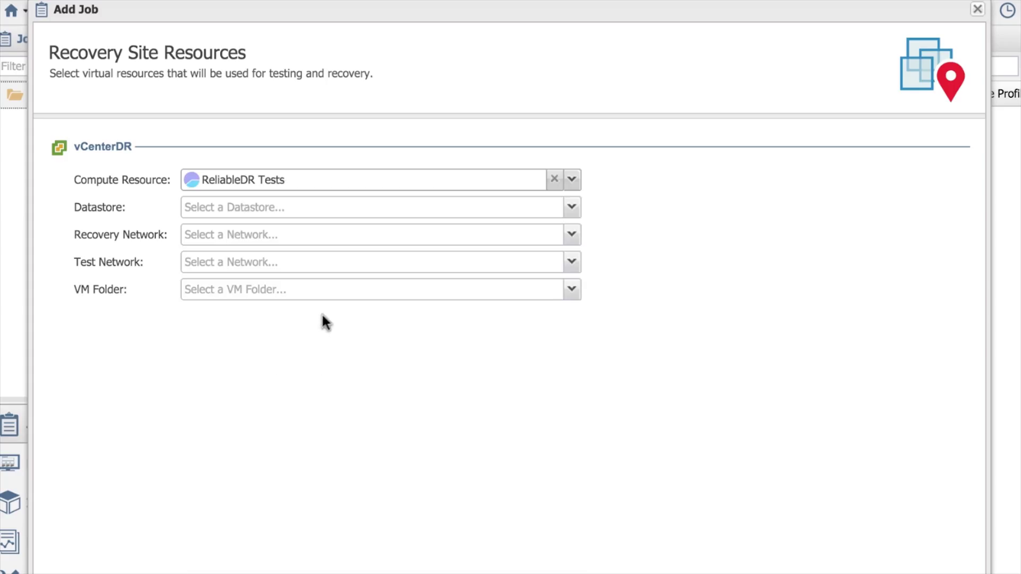
click(571, 207)
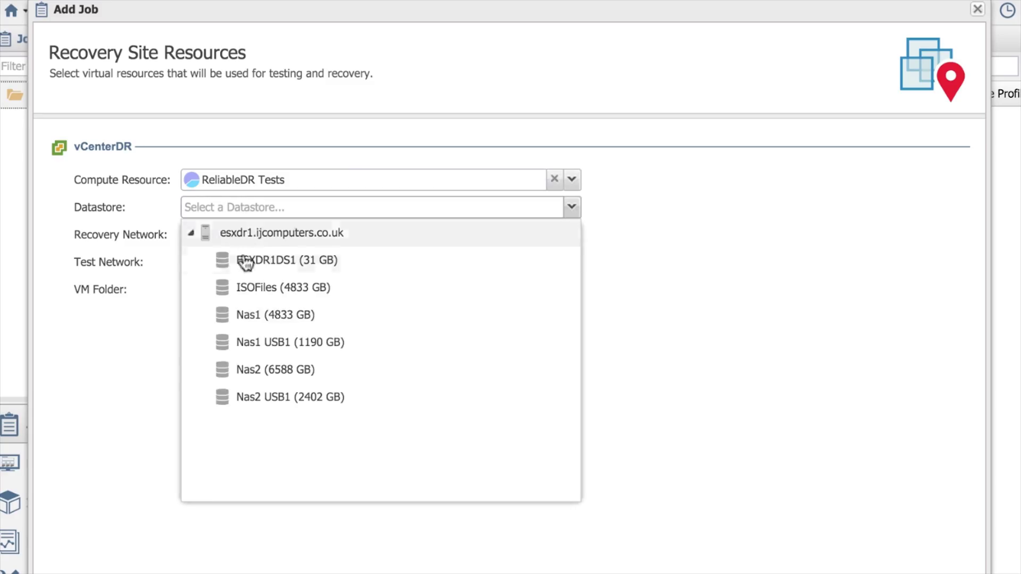
click(274, 372)
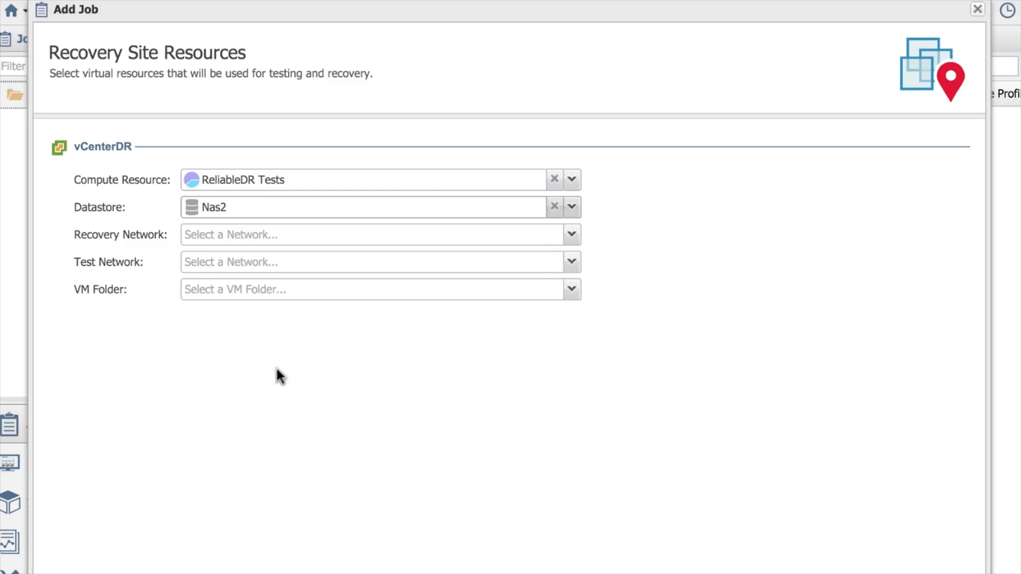
- Use Live Network DR Site for recovery, ReliableDR Network DR Site for testing, folder ReliableDR4
click(571, 235)
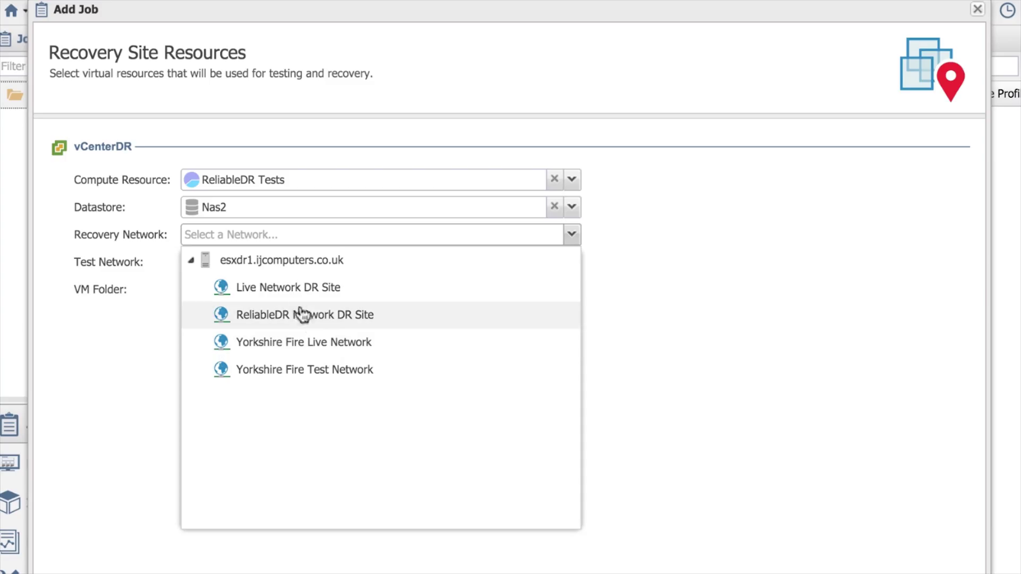
click(322, 290)
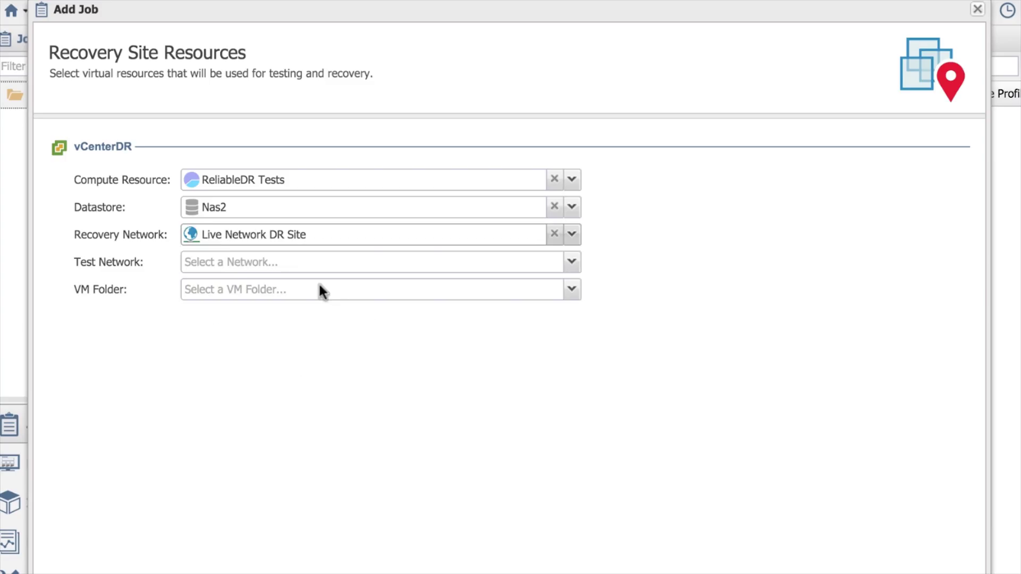
click(571, 262)
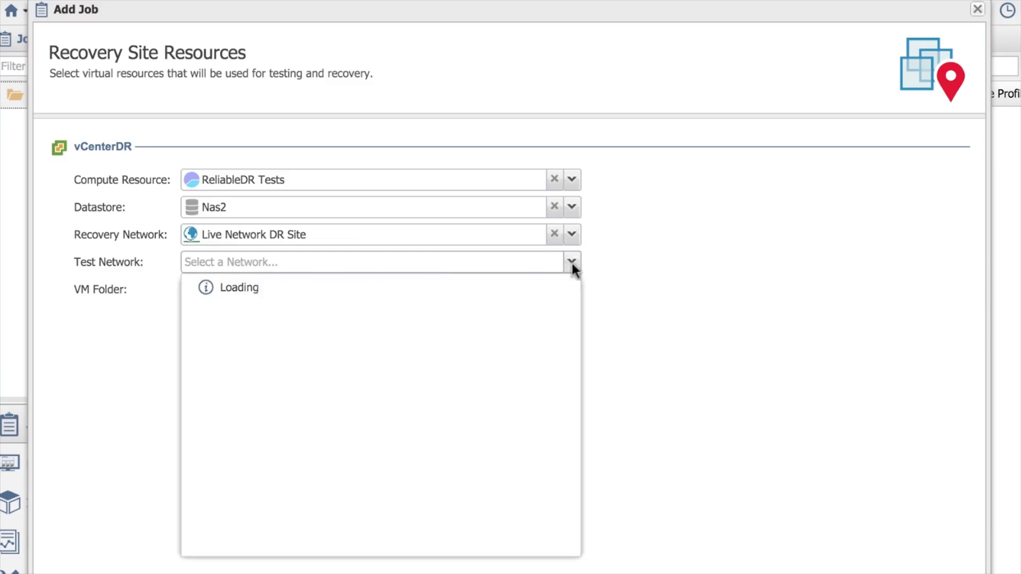
click(319, 342)
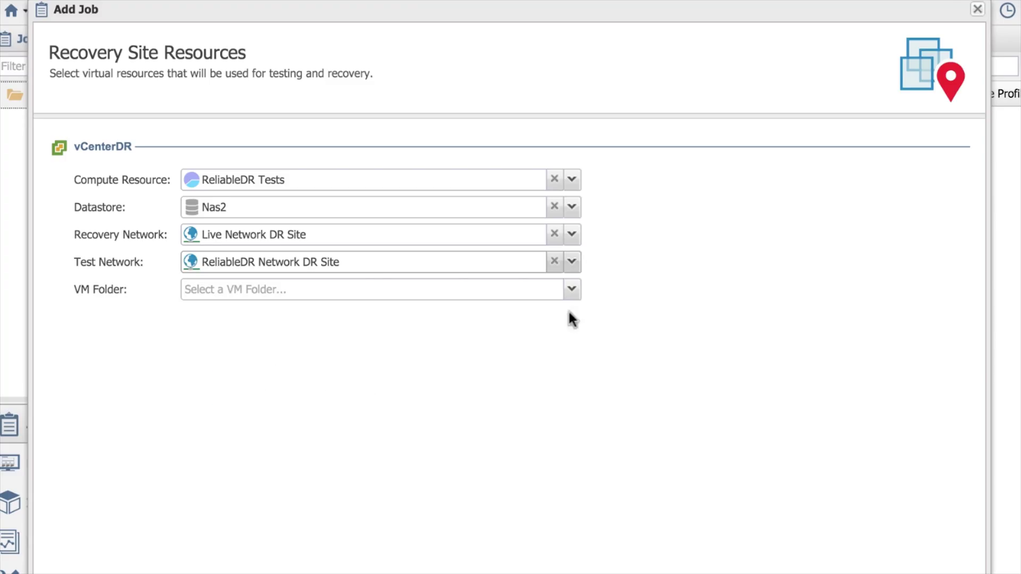
click(571, 290)
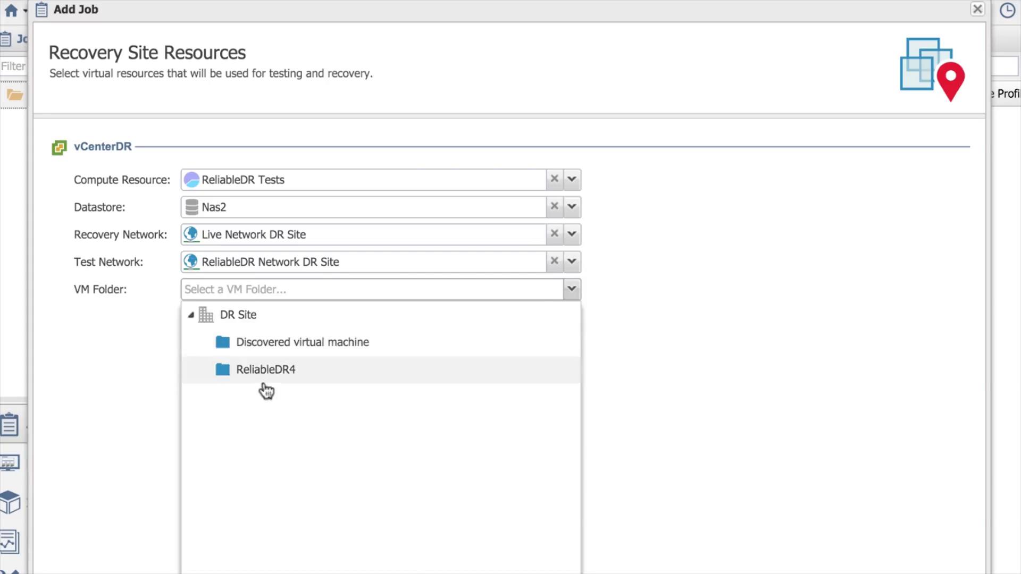
click(265, 379)
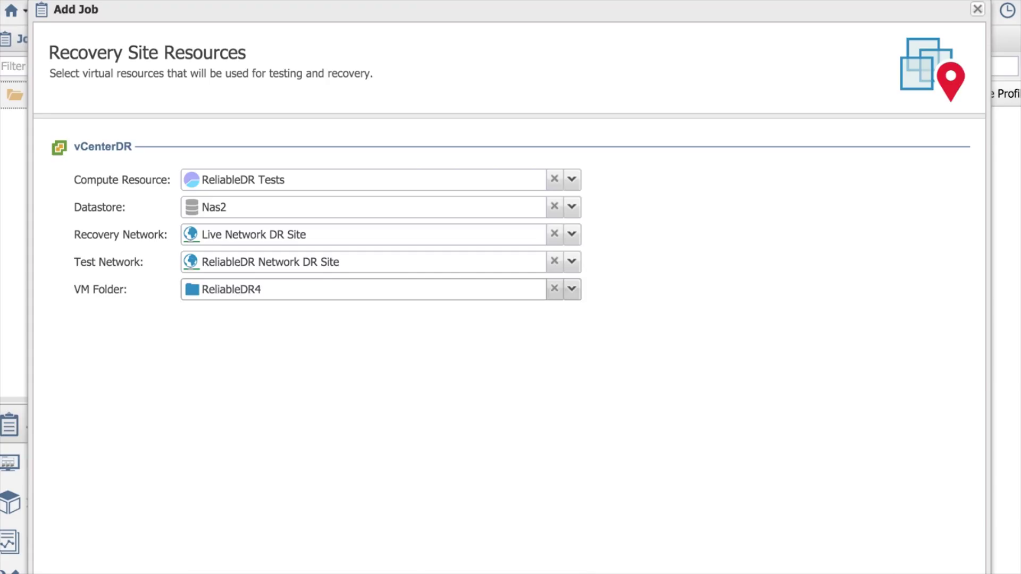
key(Return)
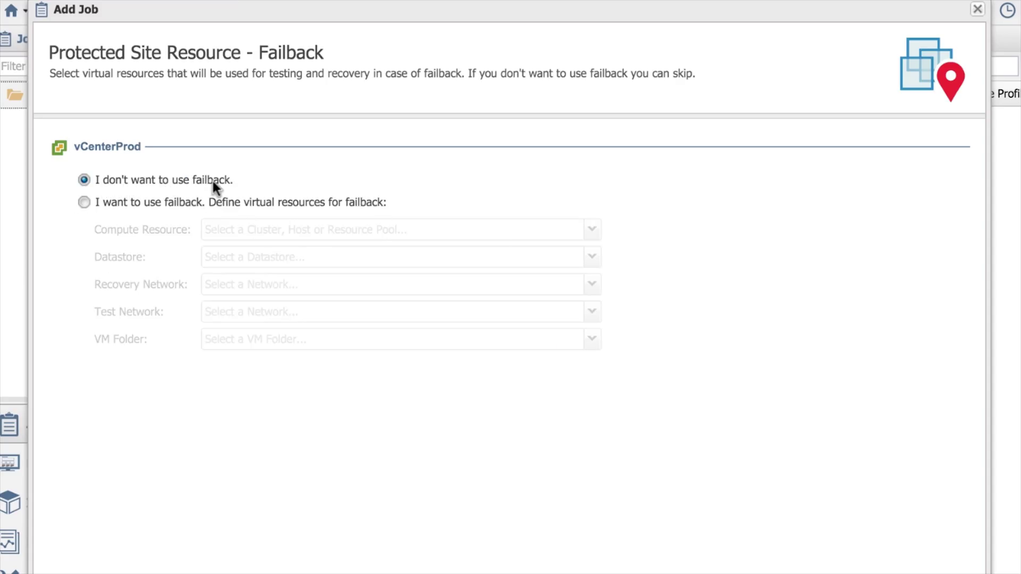
- Enable failback using compute resource esxprod1.ijcomputers.co.uk and datastore Nas1
click(189, 203)
click(593, 235)
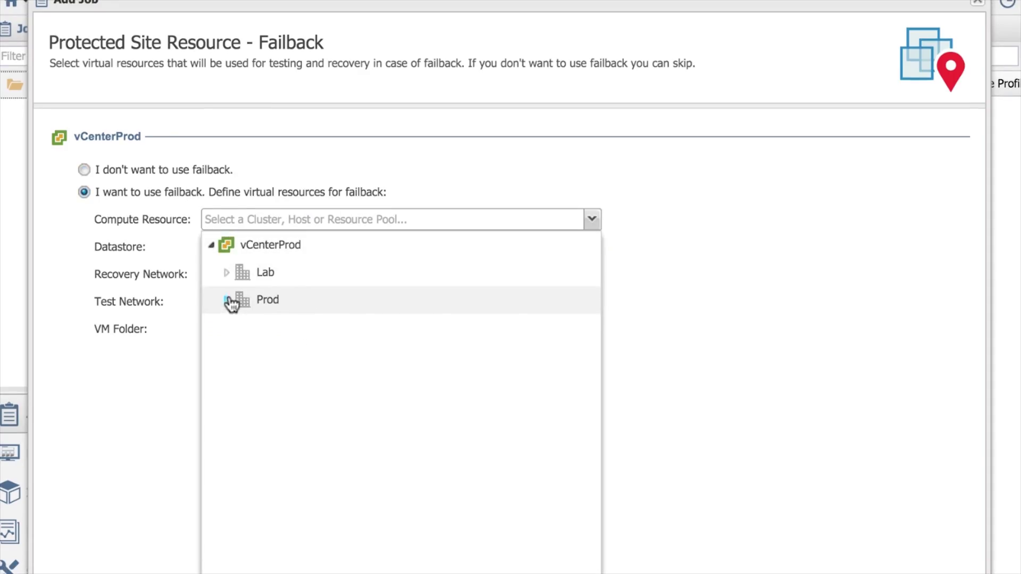
click(227, 301)
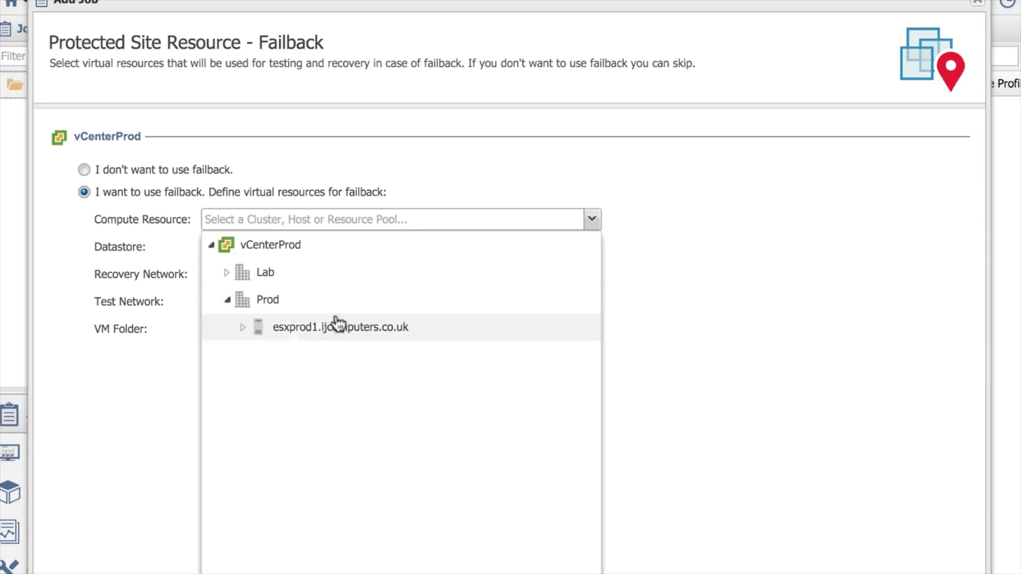
click(242, 327)
click(332, 328)
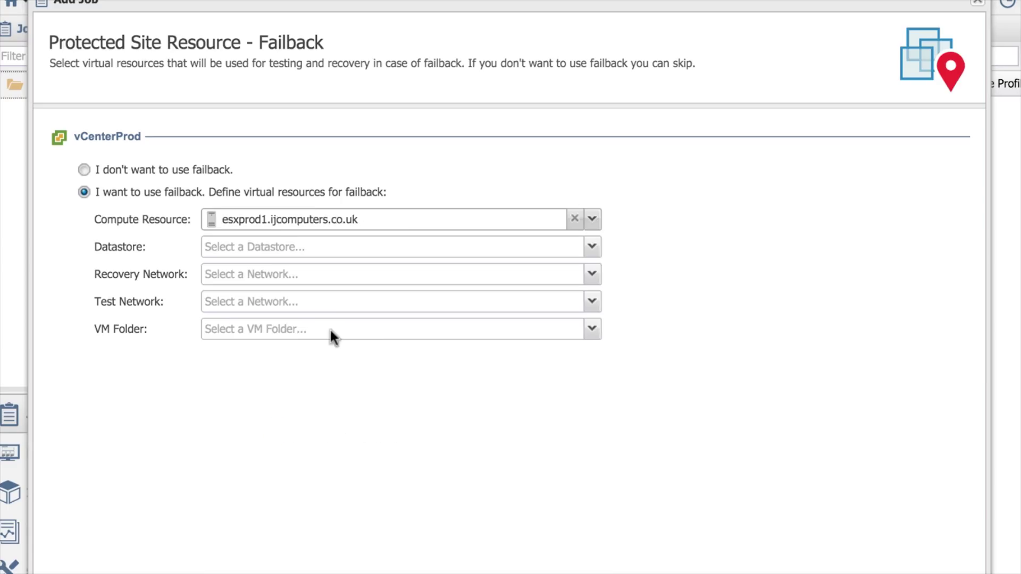
click(592, 247)
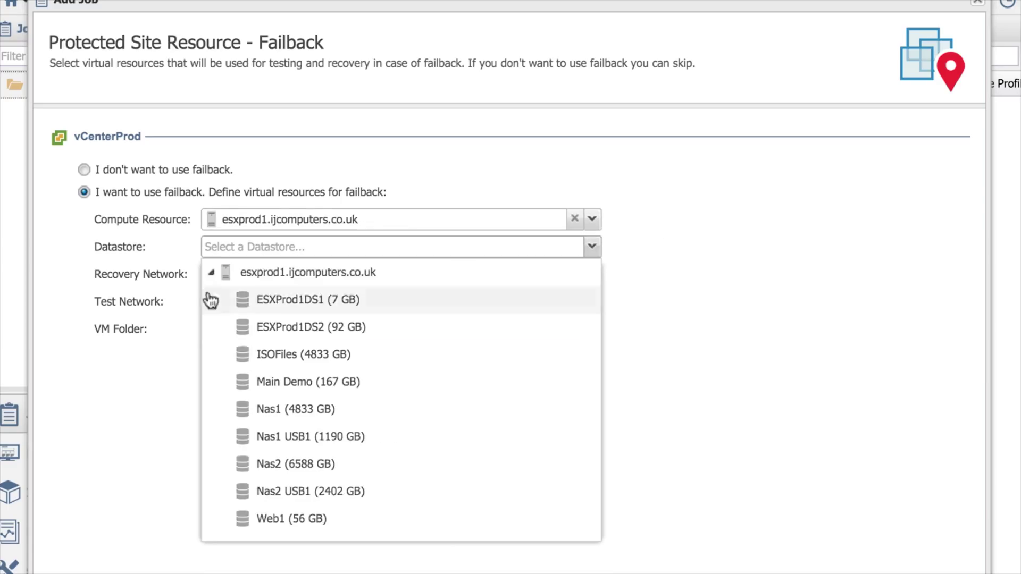
click(312, 412)
- Set failback networks to Live Network Prod Site and ReliableDR Network Prod Site, leaving the folder unset
click(592, 276)
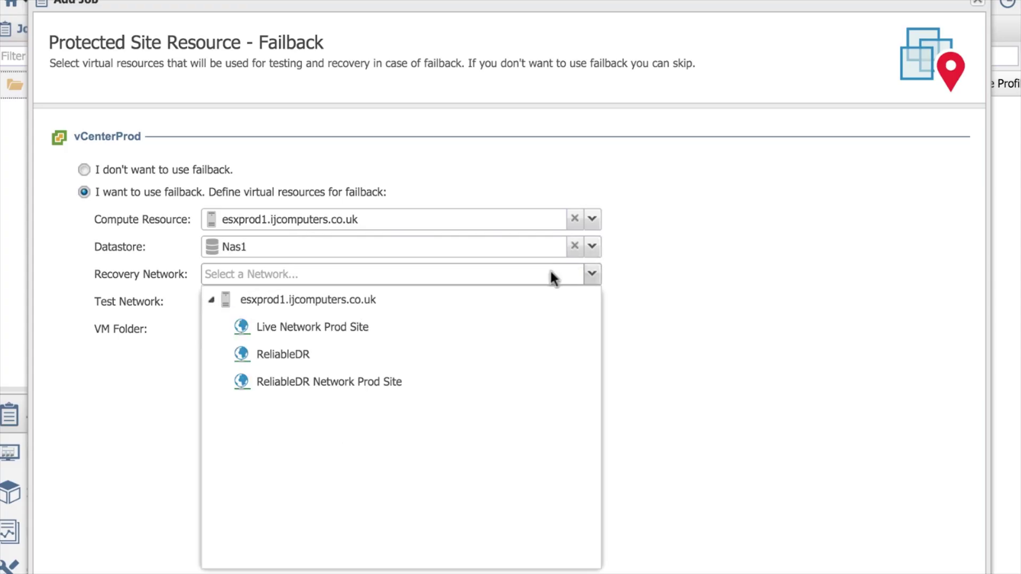
click(312, 335)
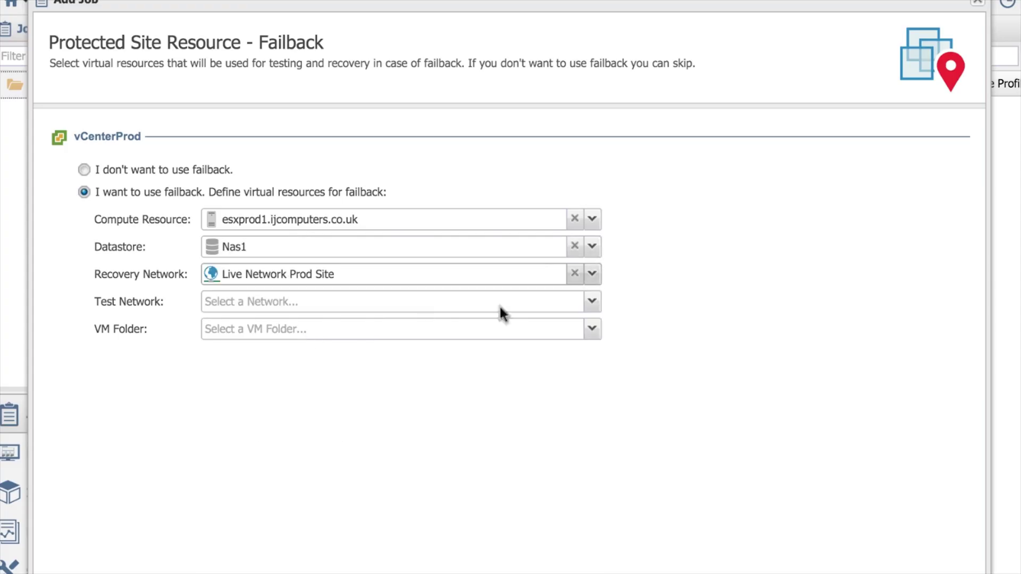
click(595, 306)
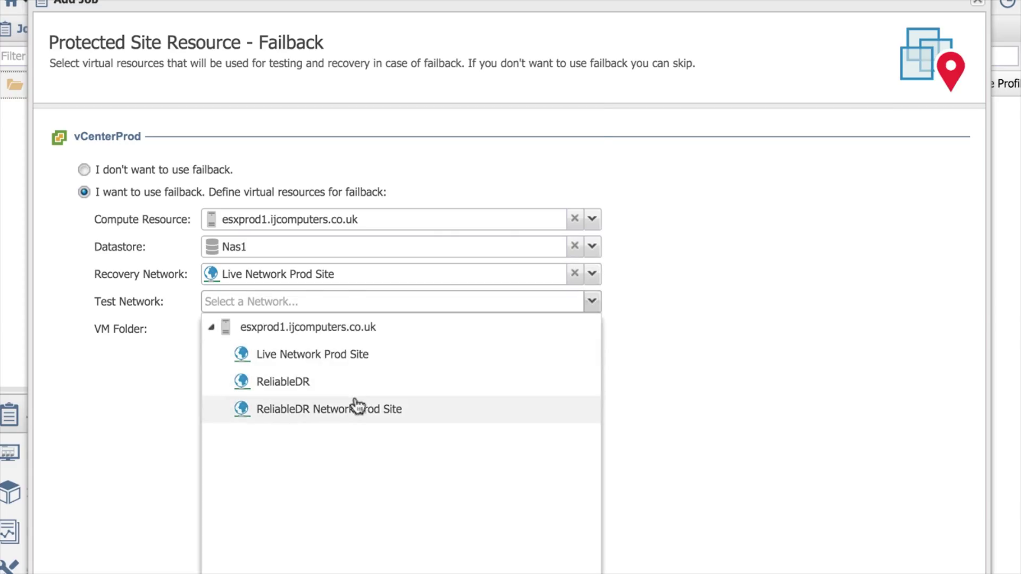
click(352, 410)
click(592, 329)
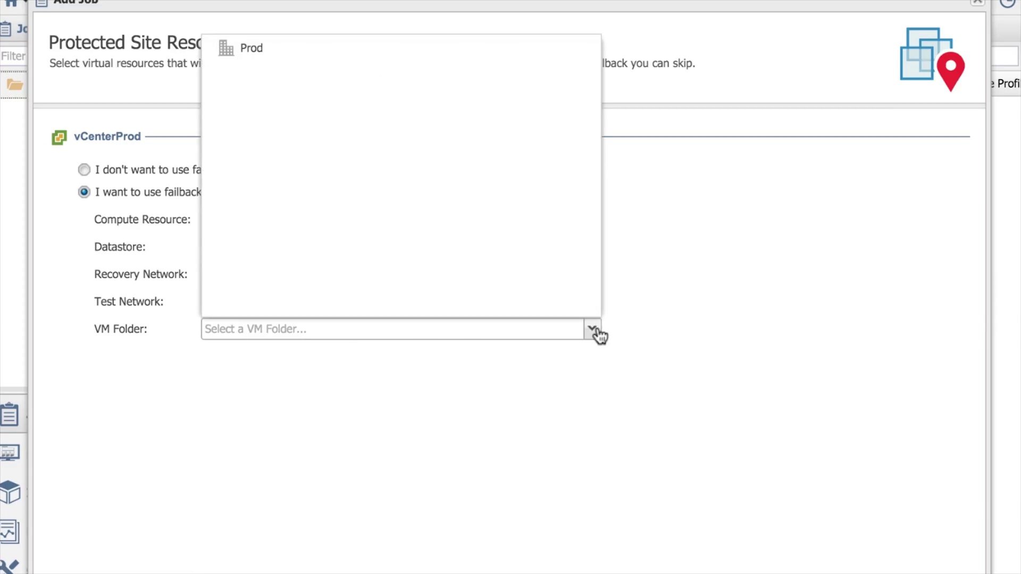
click(609, 315)
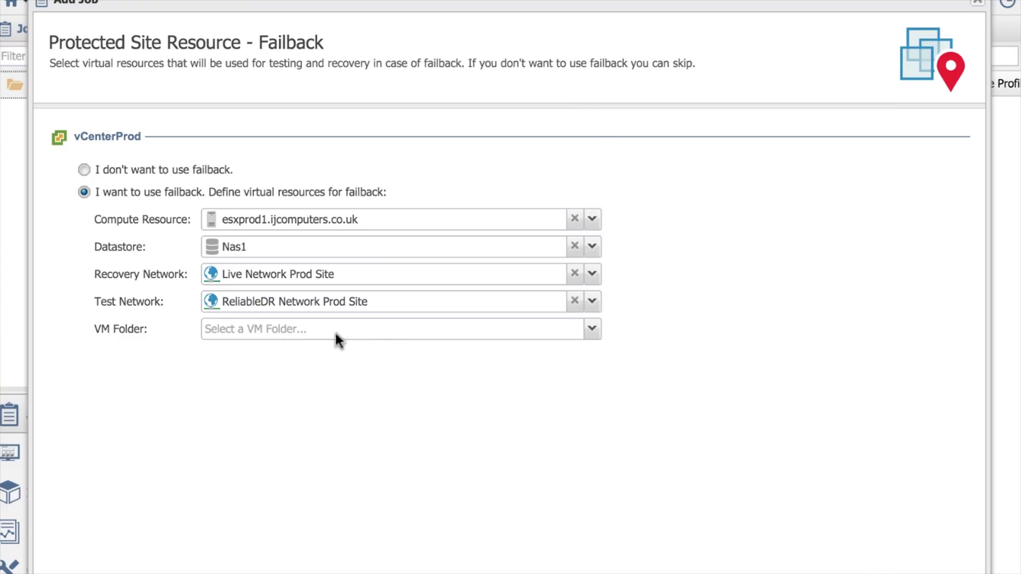
click(393, 331)
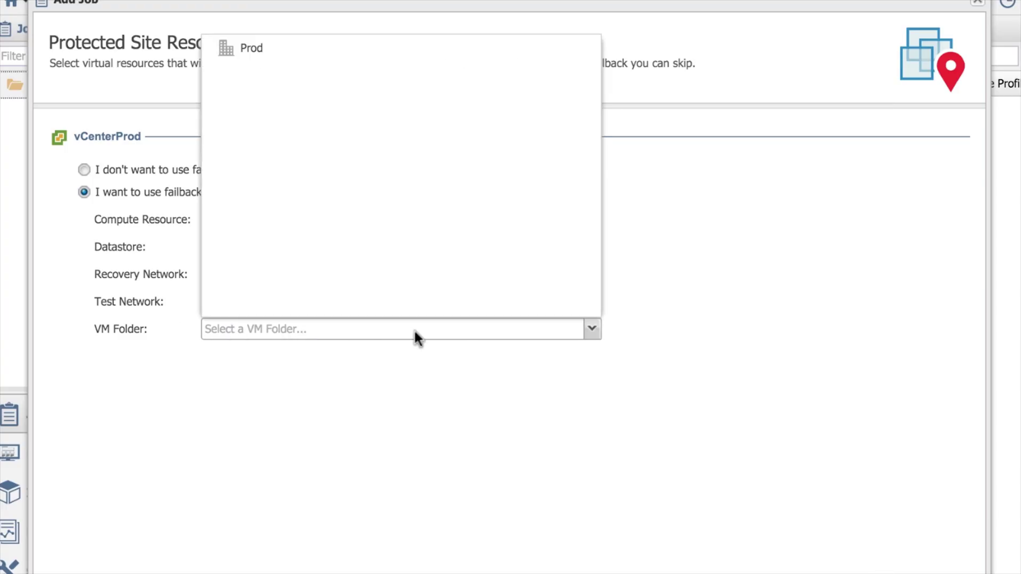
click(636, 444)
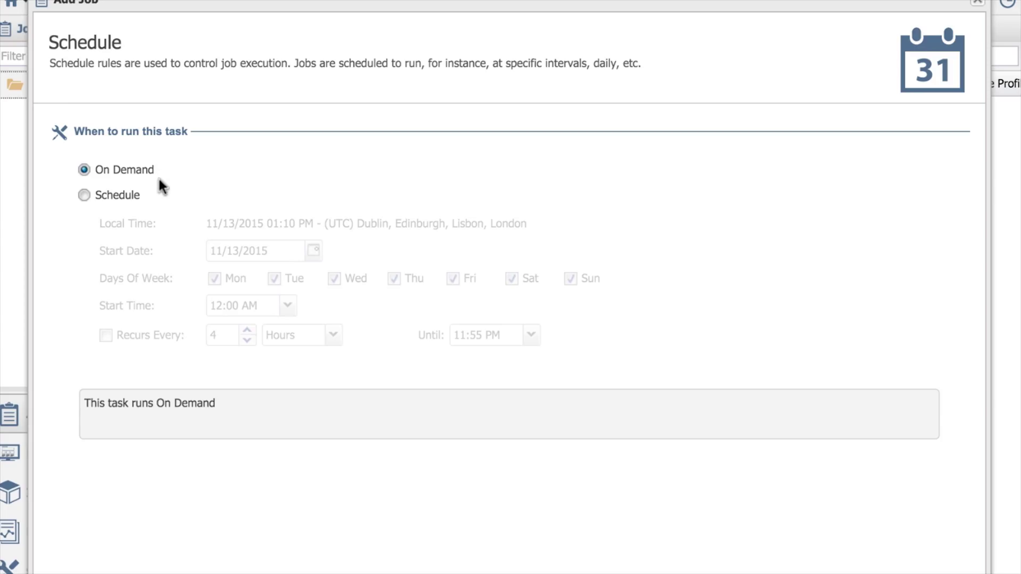
- Switch the job from On Demand to a daily schedule starting at 04:00 am
click(112, 194)
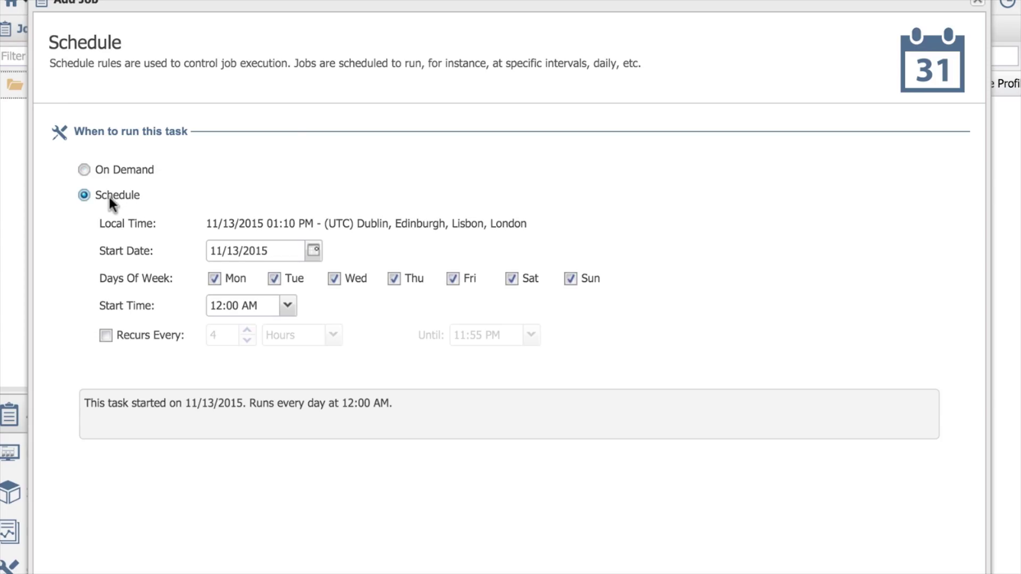
click(287, 307)
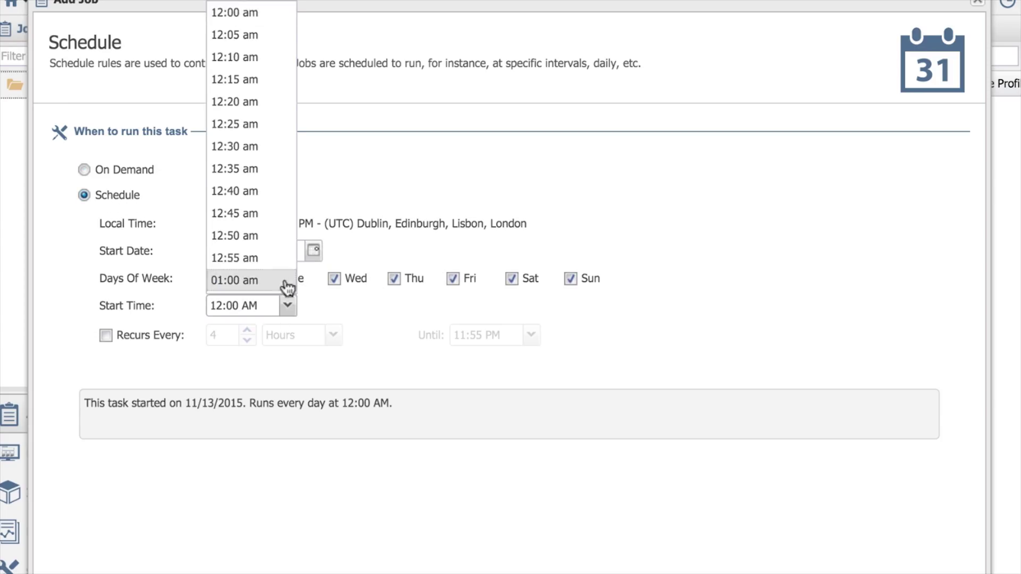
scroll(273, 266, down, 1)
scroll(272, 260, down, 10)
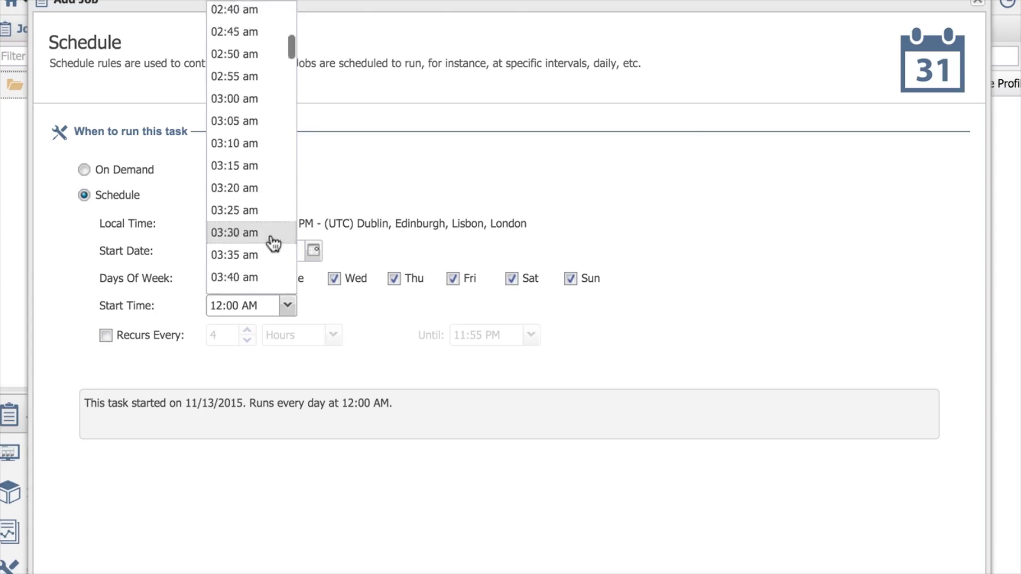
scroll(268, 268, down, 2)
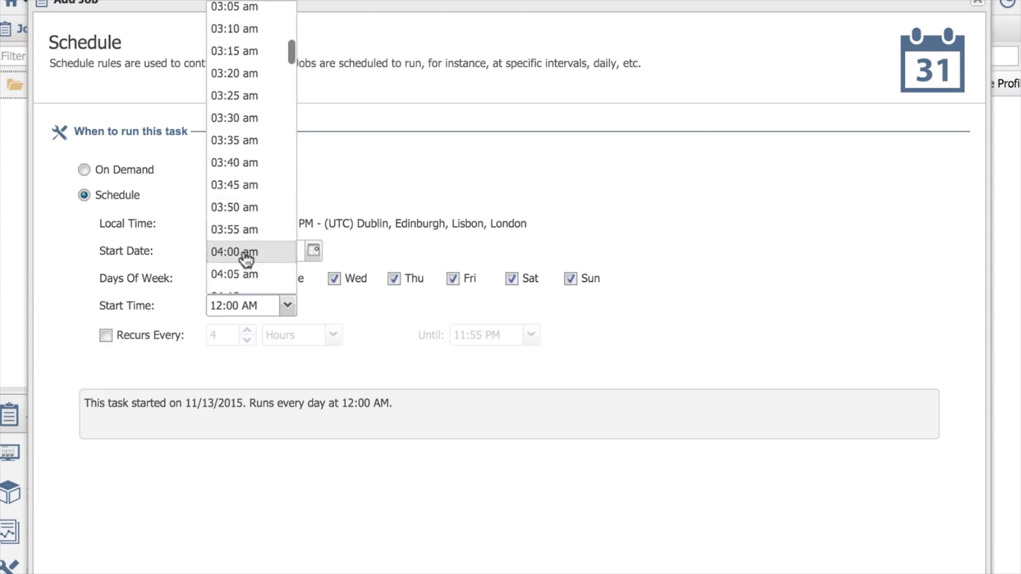
click(246, 253)
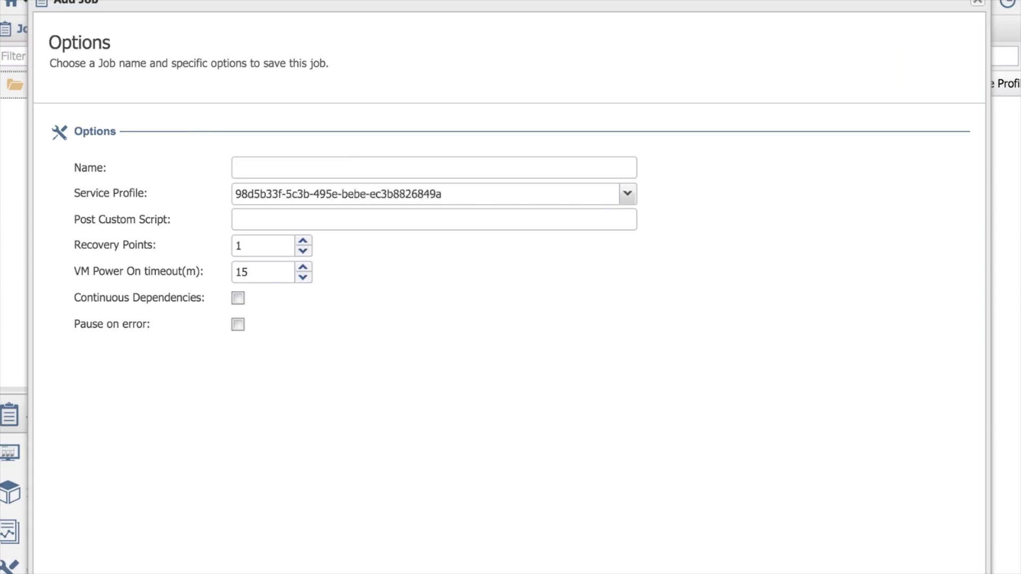
- Name the job 'DR Test' and raise the recovery points to 5
click(317, 169)
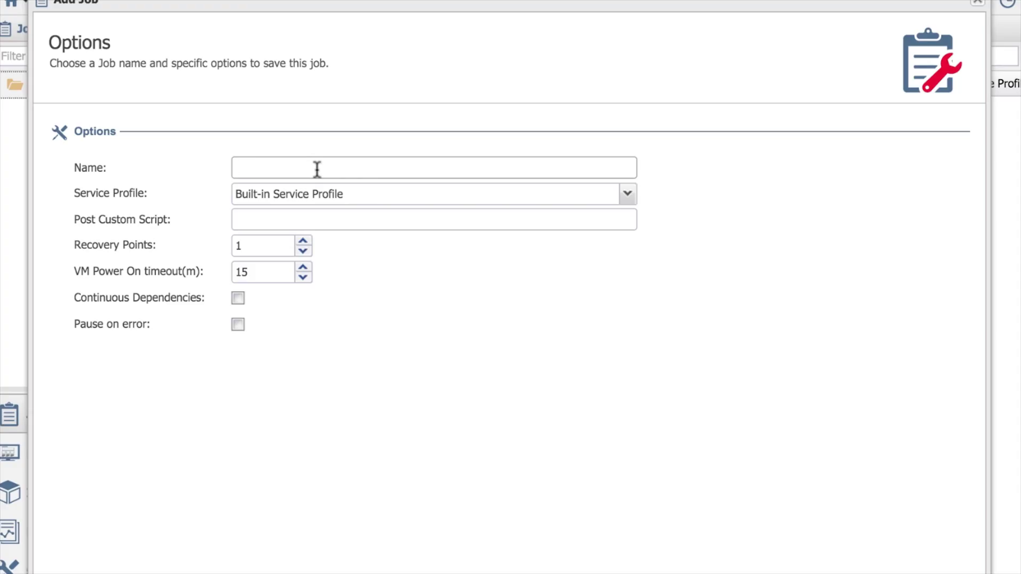
text(DR Test)
click(304, 242)
click(304, 242)
click(304, 242)
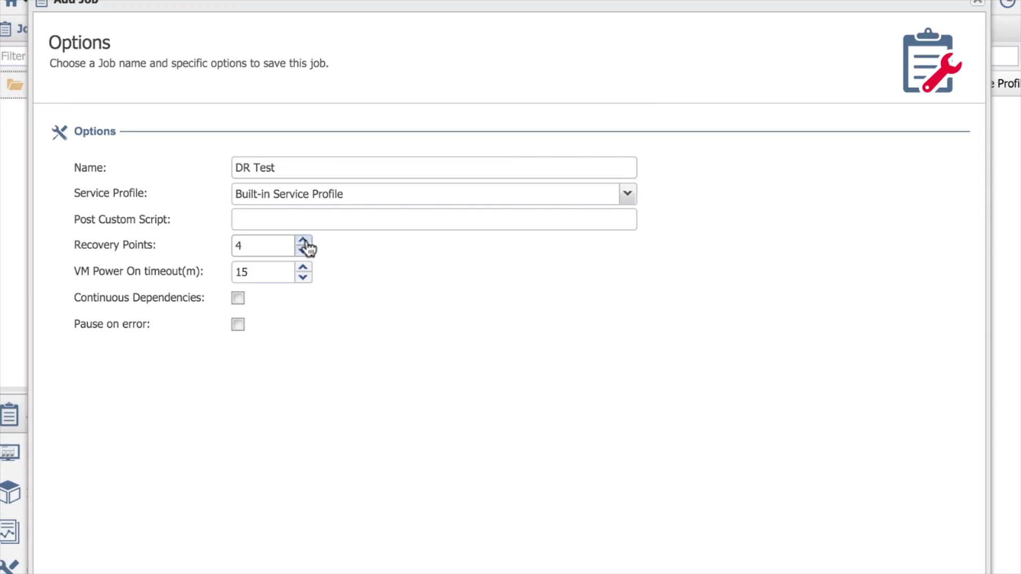
click(304, 242)
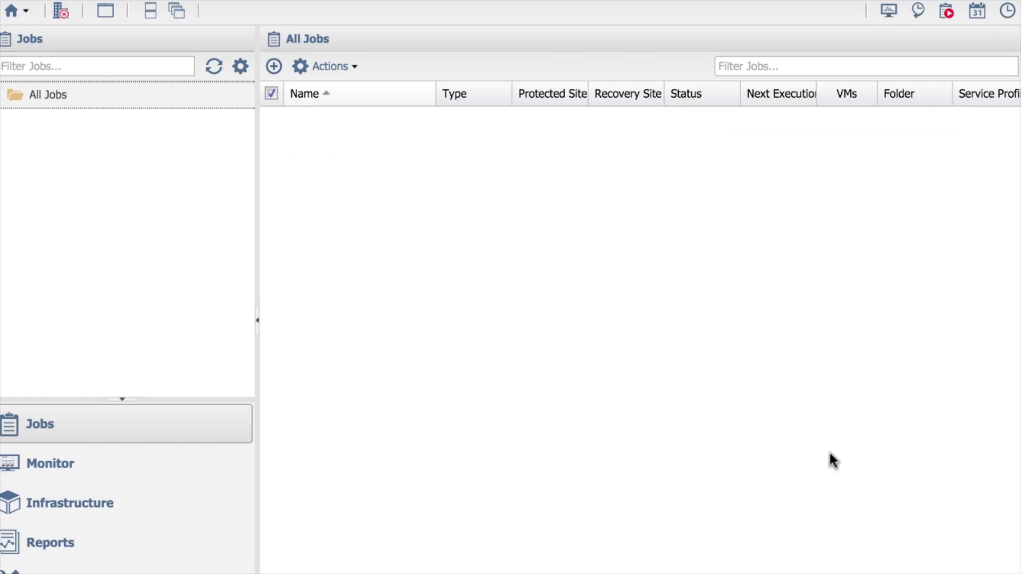
- Open the DR Test job's summary, showing its next execution at 04:00 AM
click(64, 124)
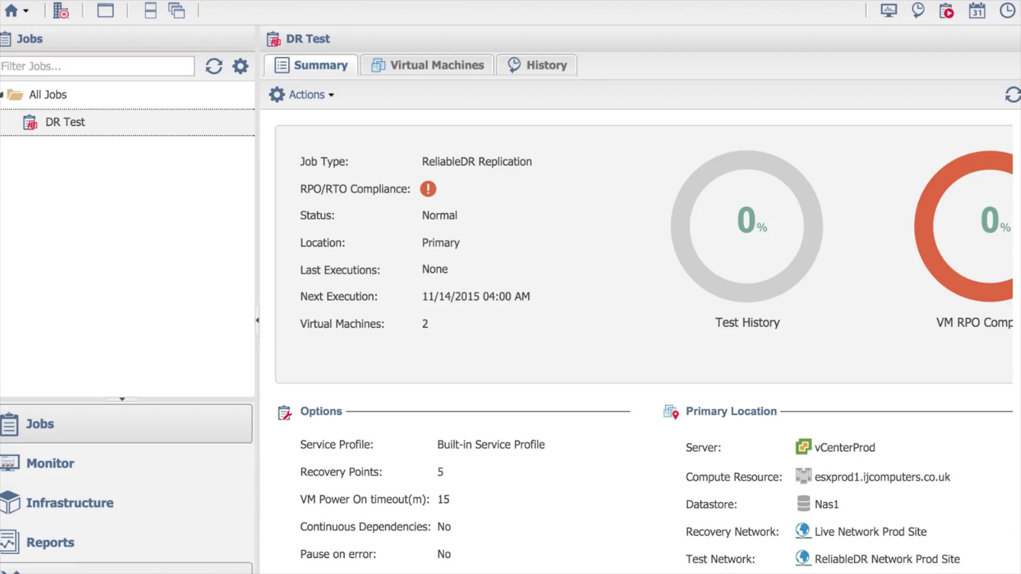
- Bring up the Advanced application settings page
click(53, 569)
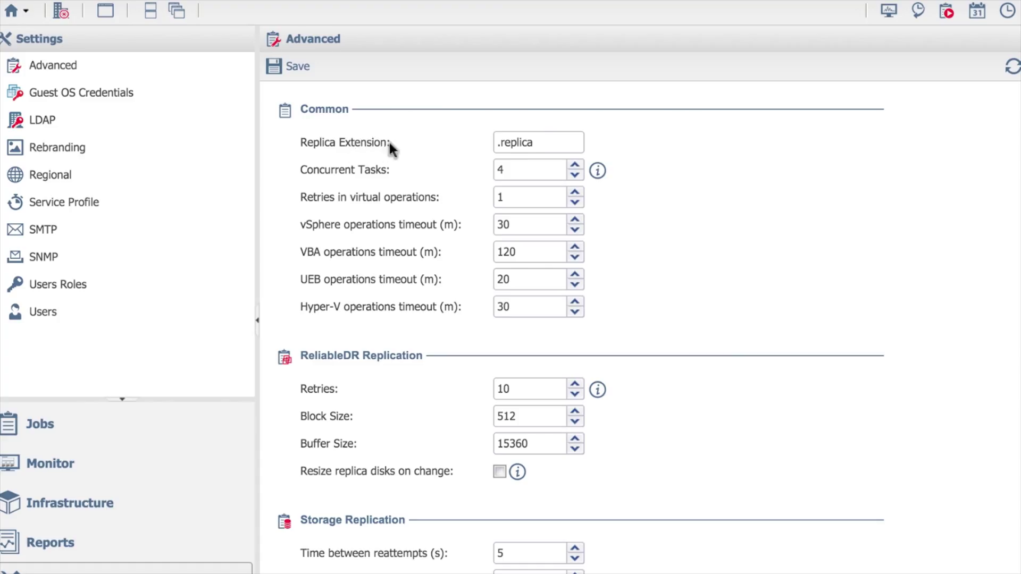
- Select the .replica value in the Replica Extension field
drag(537, 142, 459, 141)
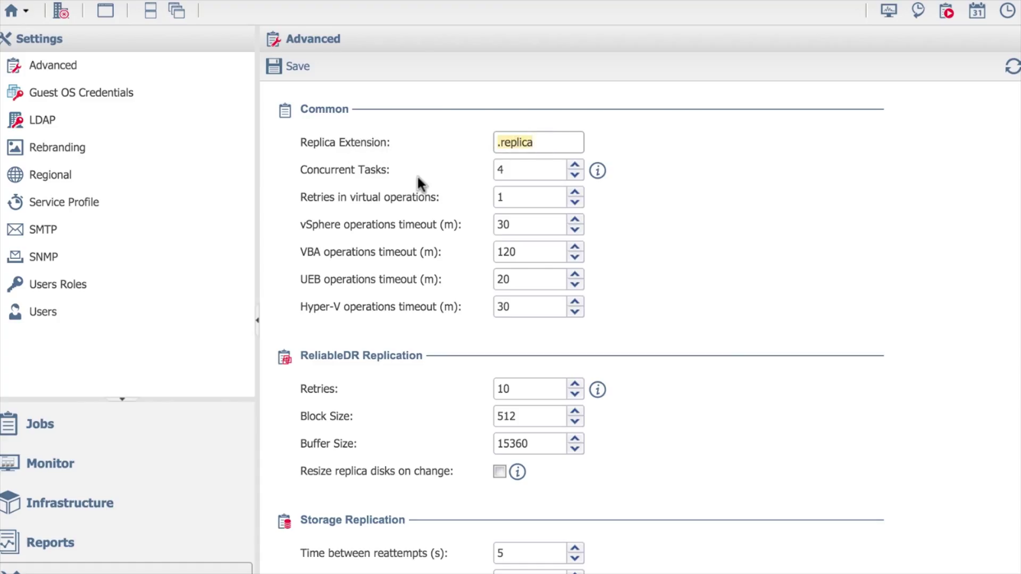